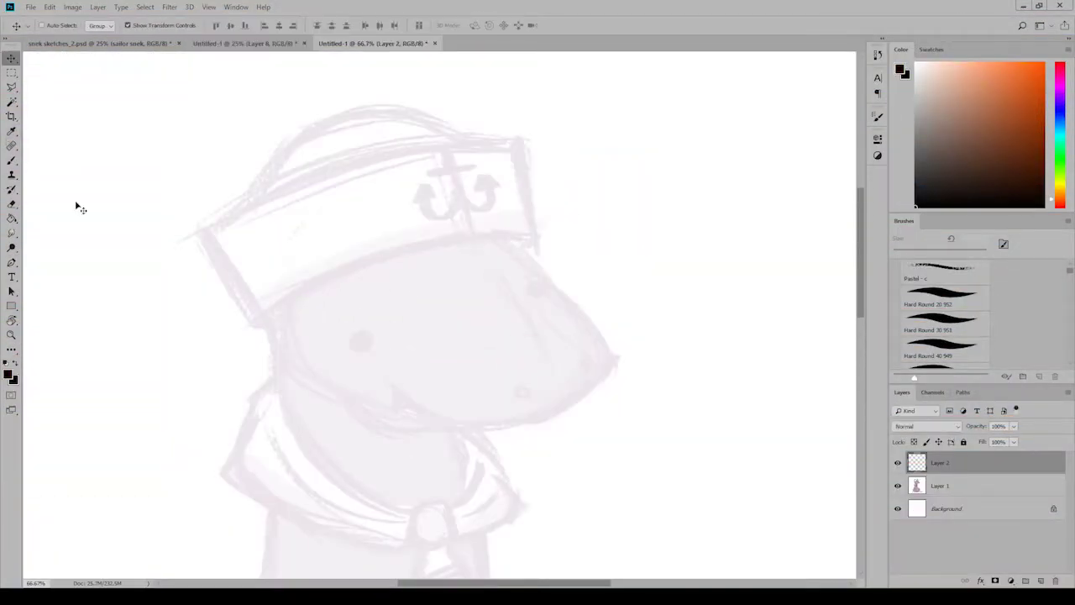
Step: Ink the snout and jaw curve with an enlarged Hard Round brush, retrying the rough first stroke
key(b)
key(period)
scroll(839, 286, right, 3)
scroll(839, 286, down, 3)
mouse_move(433, 133)
mouse_down()
mouse_move(520, 220)
mouse_move(315, 282)
mouse_move(412, 319)
mouse_move(317, 277)
mouse_up()
key(ctrl+z)
key(e)
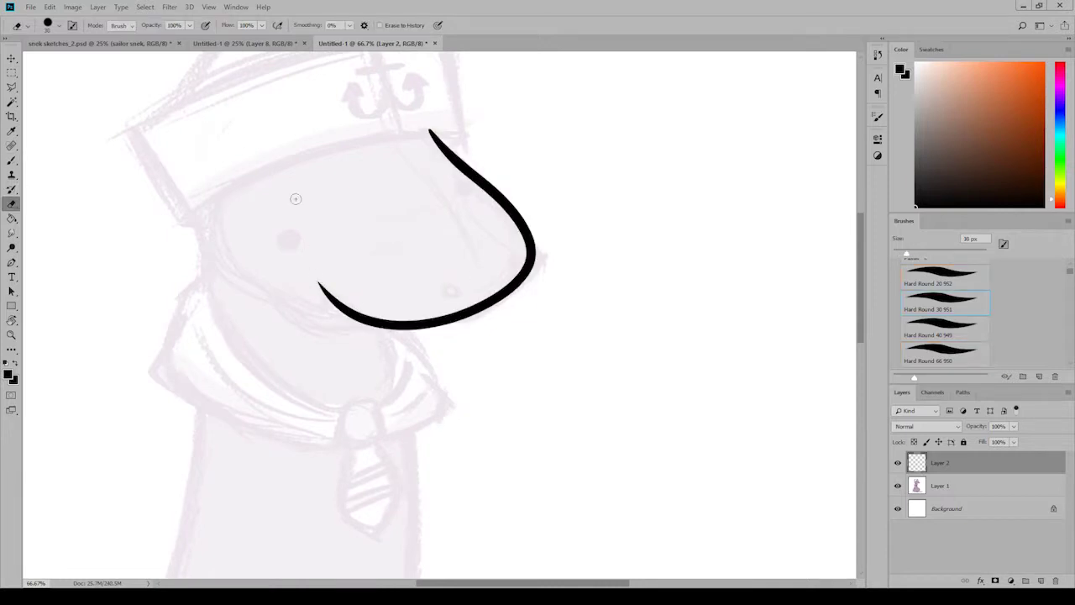
key(b)
Step: Redraw the left head curve joining the jaw line, shrink the brush to 30 px and add a new layer
drag(220, 193, 336, 312)
key(ctrl+z)
drag(221, 193, 335, 313)
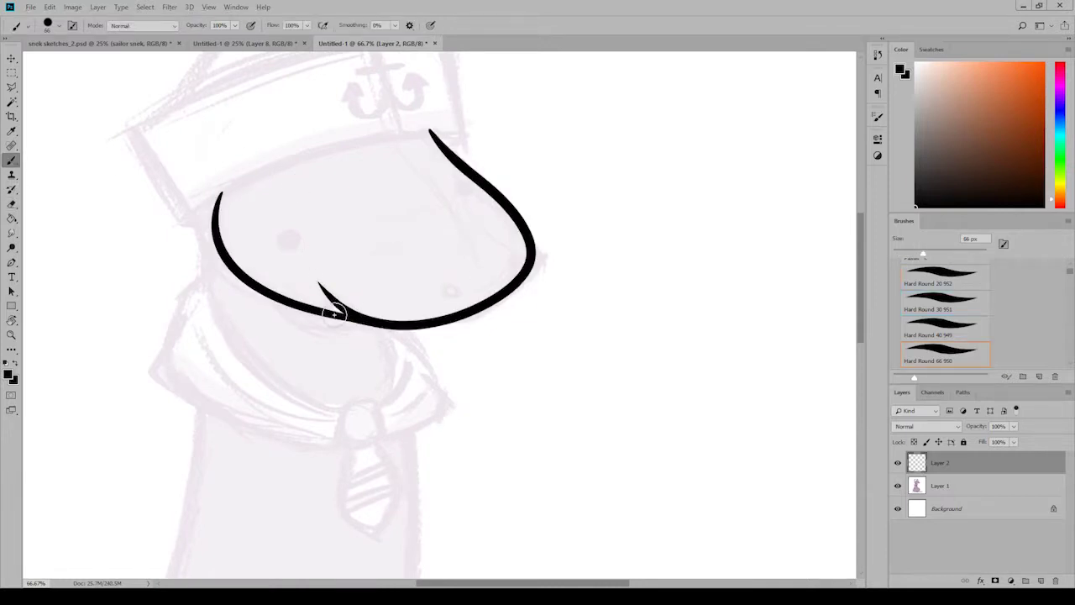
key(comma)
key(comma)
key(ctrl+shift+alt+n)
scroll(672, 235, up, 3)
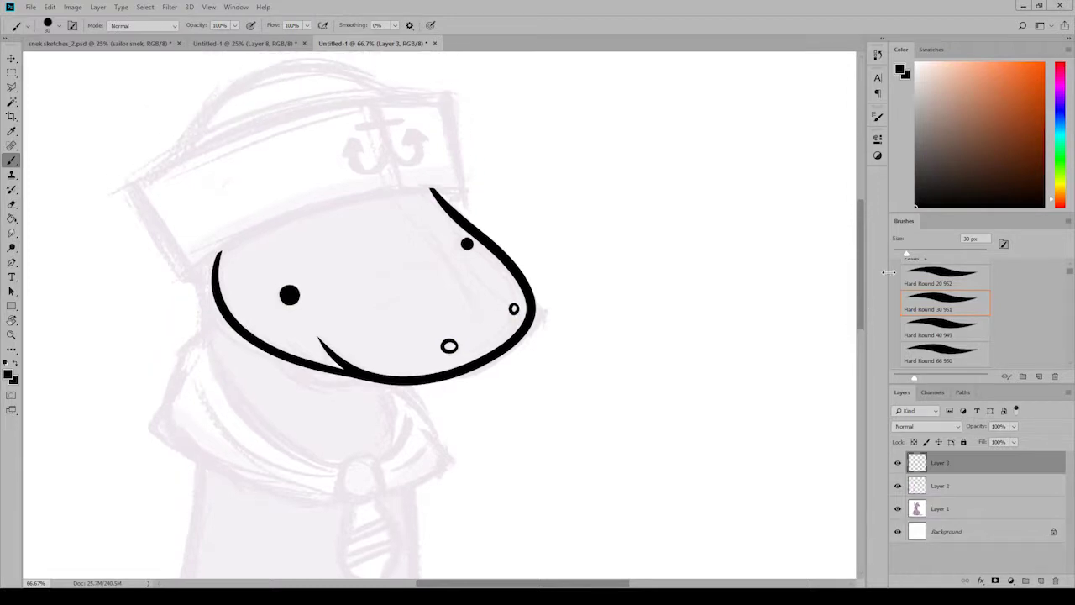
Step: Discard a trial neck stroke and set up a 100 px brush on a new body layer
scroll(863, 238, down, 5)
drag(215, 63, 143, 480)
key(ctrl+minus)
scroll(460, 420, down, 2)
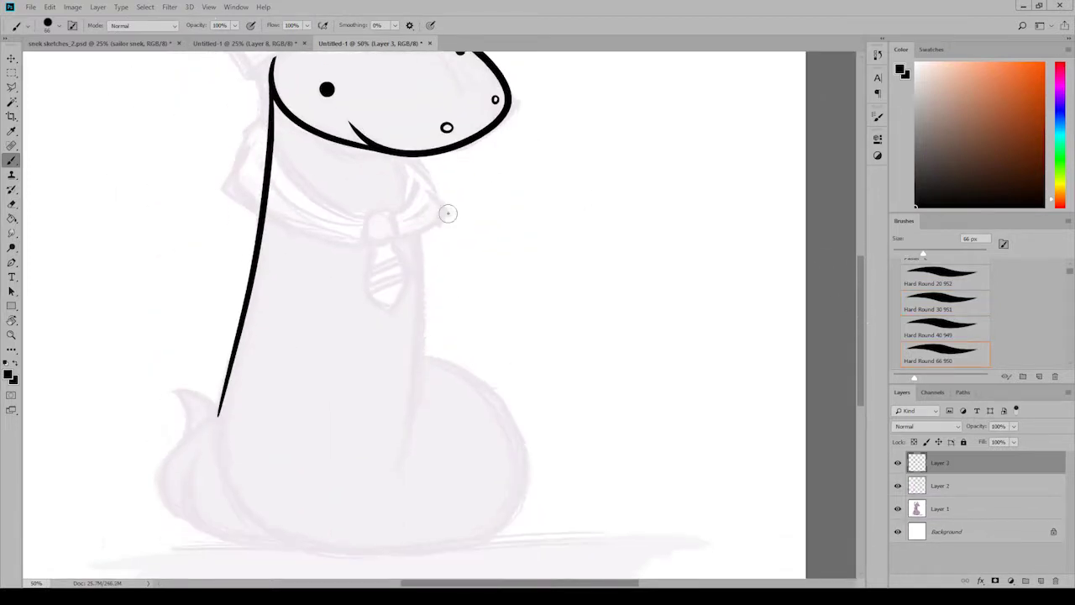
key(ctrl+z)
key(period)
key(ctrl+shift+alt+n)
Step: Ink the neck and coiled body, then the tail's inner and outer curves and a 30 px curled tip
drag(267, 135, 353, 557)
drag(401, 153, 392, 488)
drag(428, 355, 336, 550)
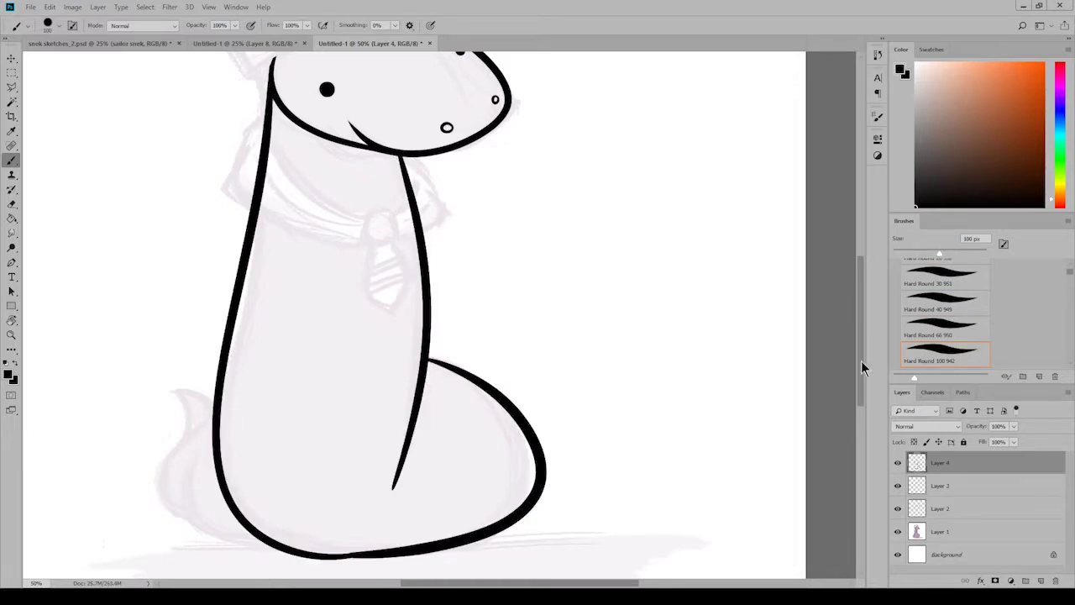
scroll(575, 428, down, 2)
drag(200, 367, 252, 460)
drag(214, 334, 278, 462)
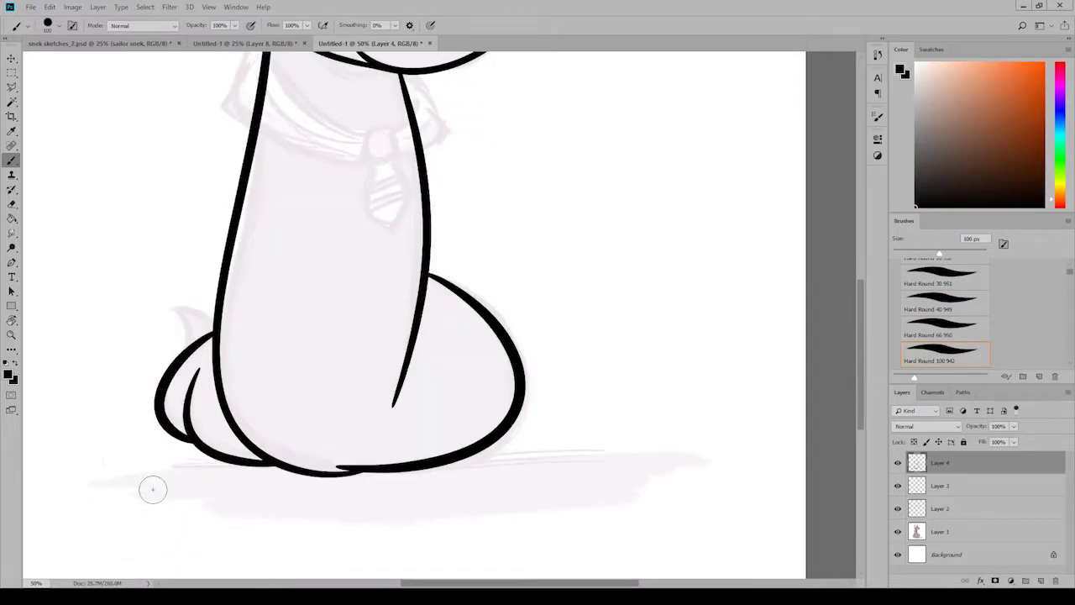
key(comma)
key(comma)
key(comma)
drag(193, 340, 158, 311)
Step: Thin the lower edge of the body outline with the Eraser
key(e)
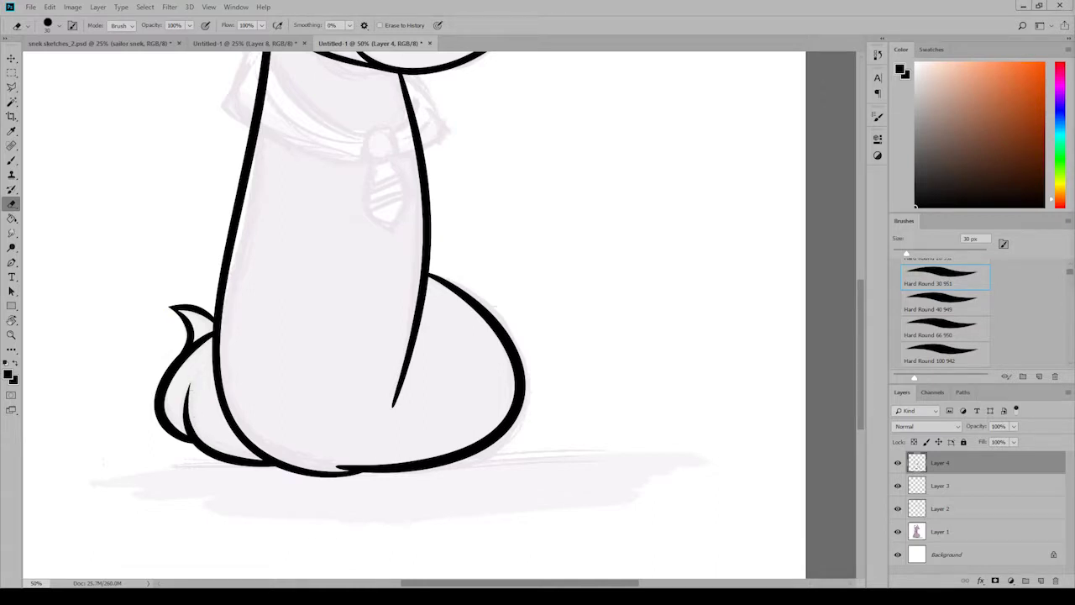
scroll(348, 357, down, 1)
scroll(336, 395, up, 1)
scroll(336, 403, up, 1)
scroll(332, 411, up, 1)
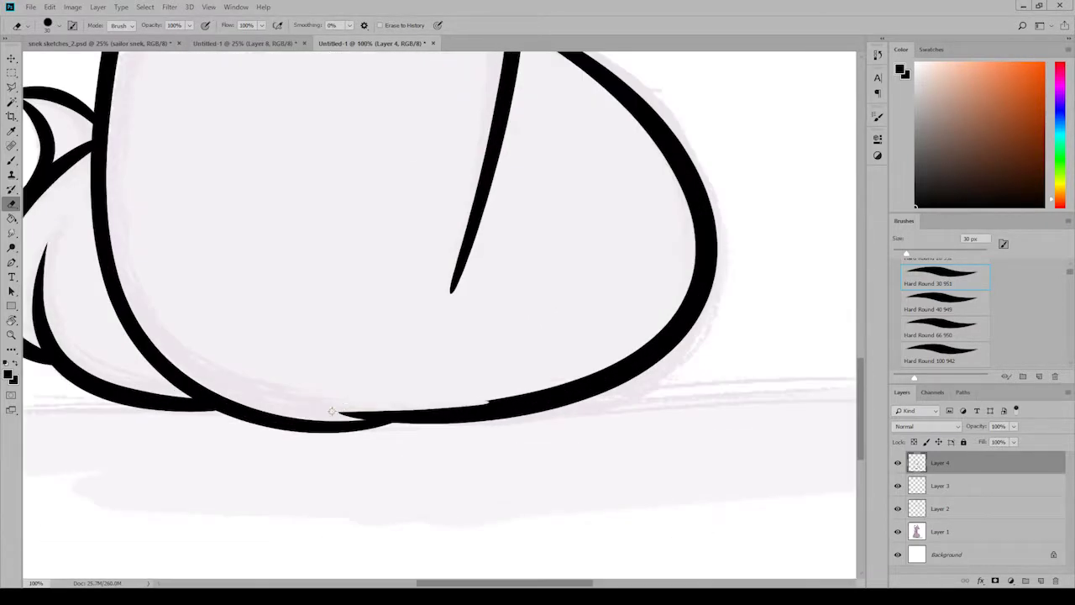
drag(588, 372, 646, 342)
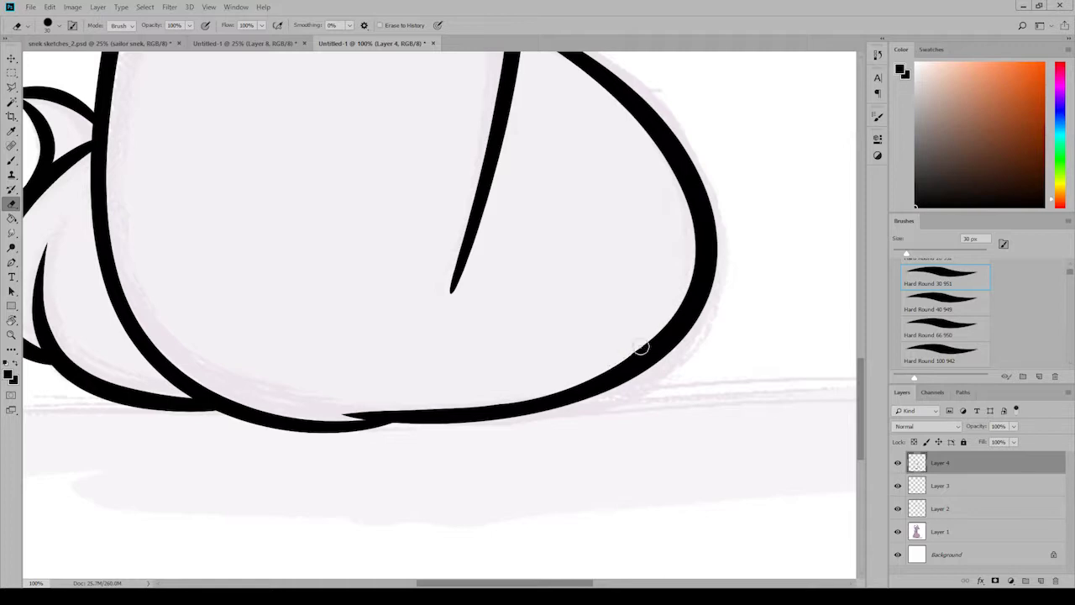
scroll(640, 346, up, 1)
scroll(448, 461, up, 1)
scroll(449, 461, left, 3)
scroll(448, 461, up, 4)
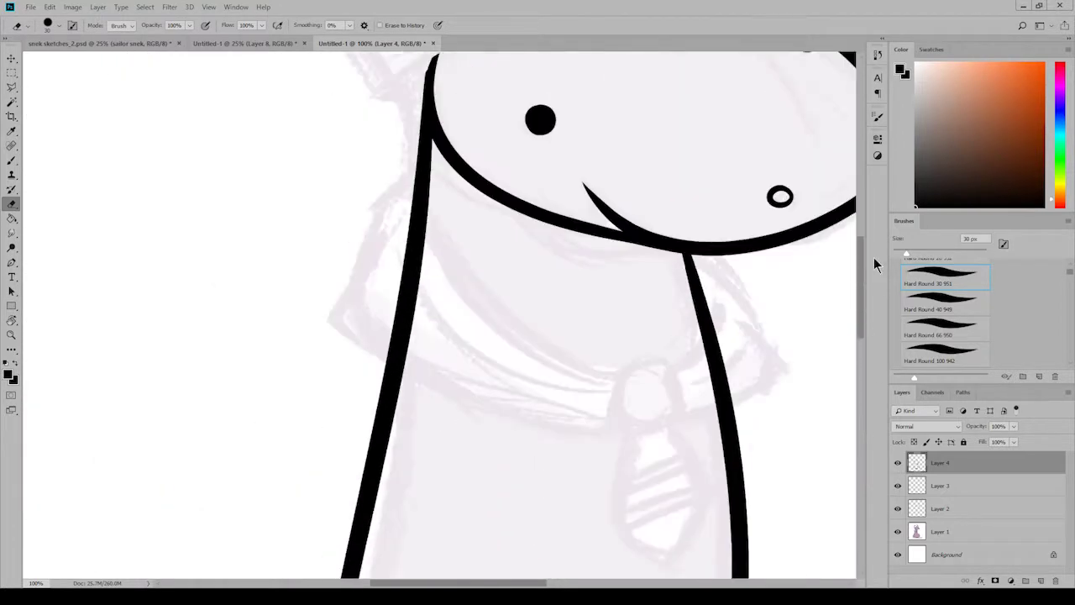
scroll(873, 259, up, 3)
key(b)
key(e)
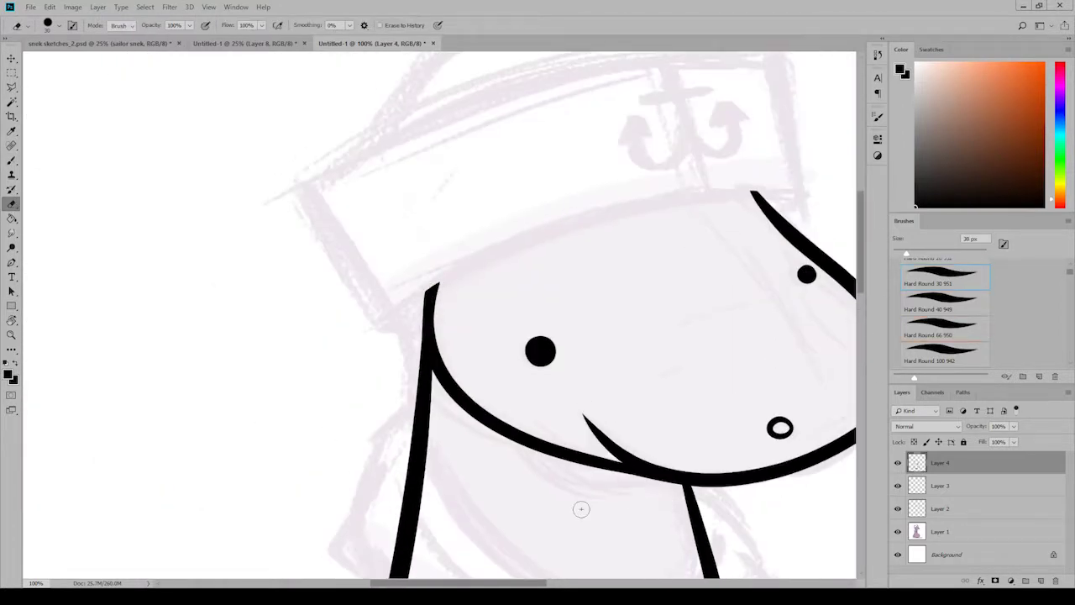
scroll(580, 509, down, 3)
Step: On a new layer, draw the oval scarf knot and a scarf line curving to it
scroll(581, 509, right, 2)
click(1040, 580)
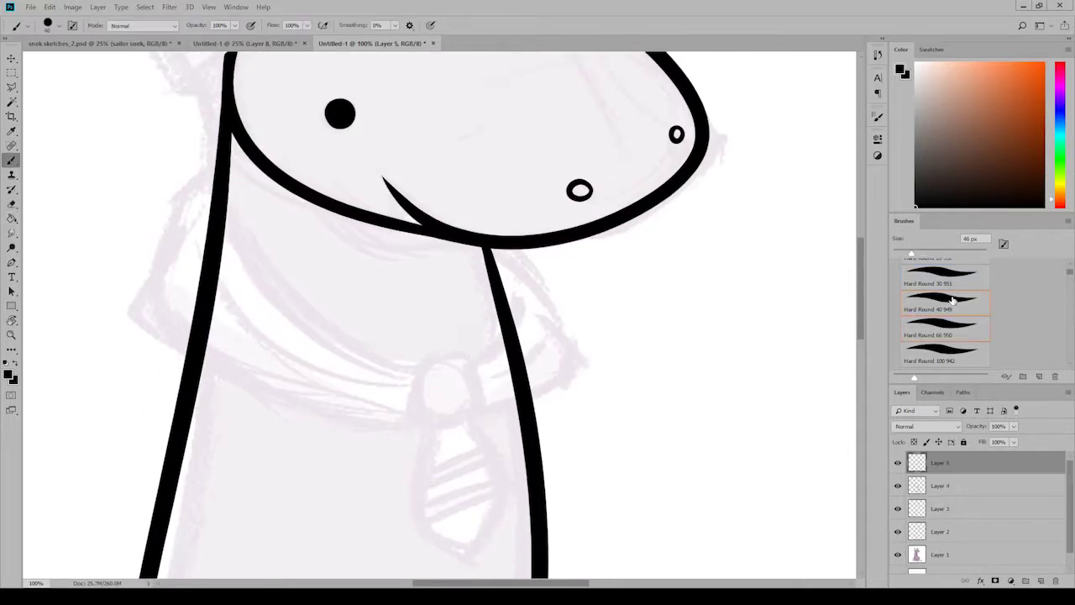
drag(460, 351, 461, 348)
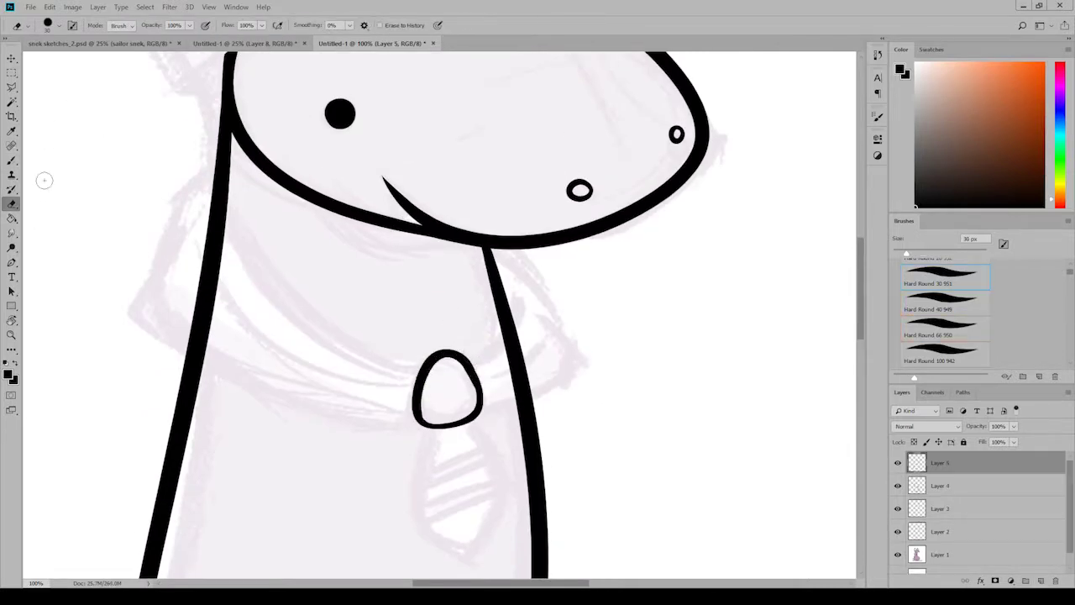
click(12, 159)
mouse_move(208, 177)
mouse_down()
mouse_move(420, 374)
mouse_move(525, 294)
mouse_up()
Step: Draw the scarf's left curve into the knot, its right edge and the right flap outline
key(e)
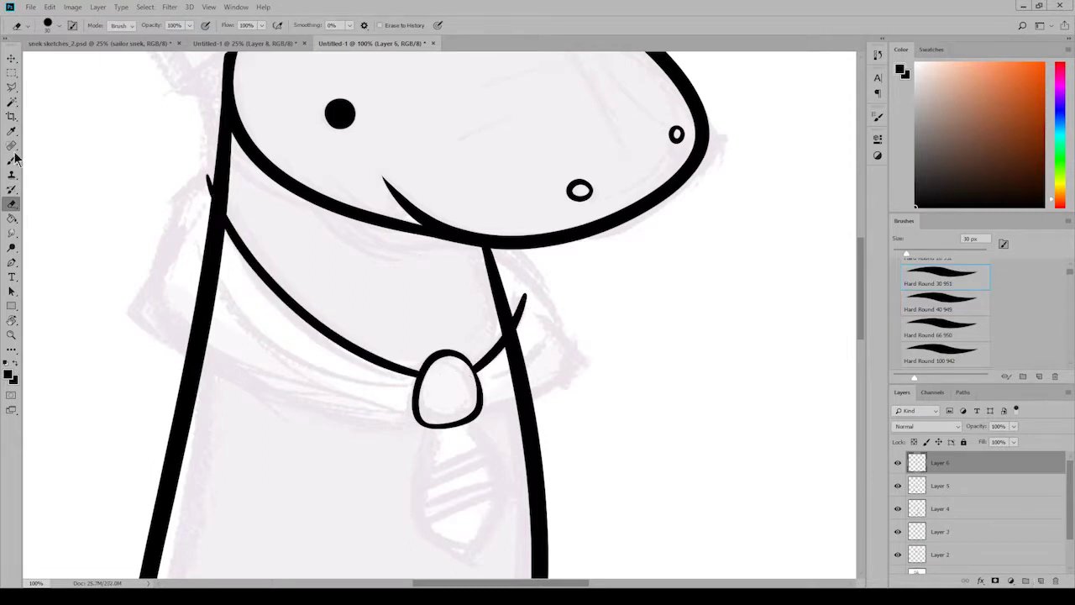
click(11, 160)
drag(214, 155, 411, 405)
scroll(104, 251, right, 5)
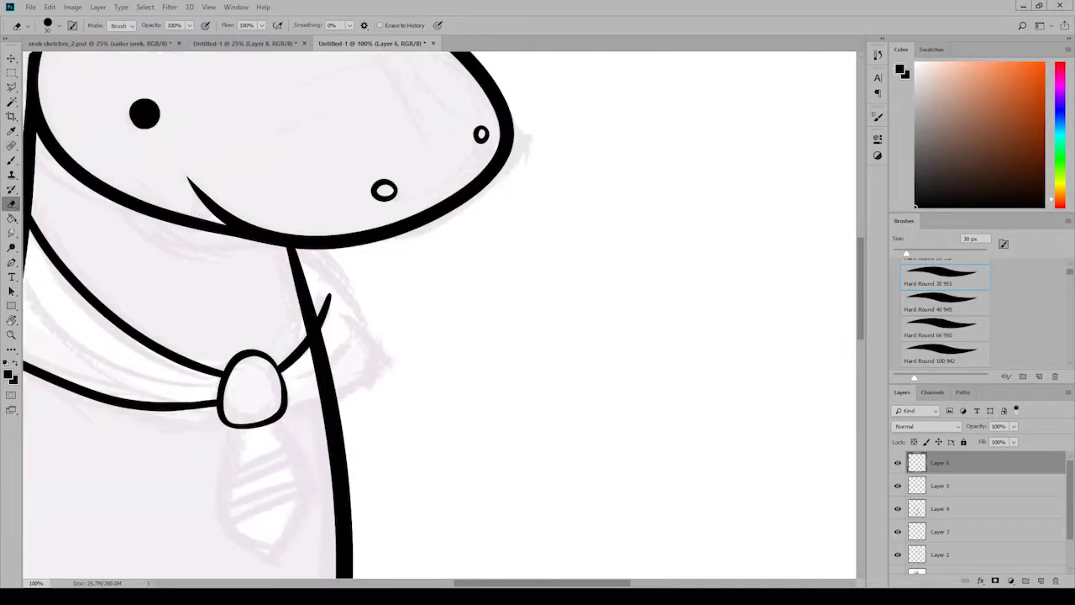
drag(294, 248, 346, 395)
key(e)
drag(334, 322, 340, 372)
Step: Erase the body line behind the scarf with a 60 px eraser on the body layer
scroll(539, 576, left, 8)
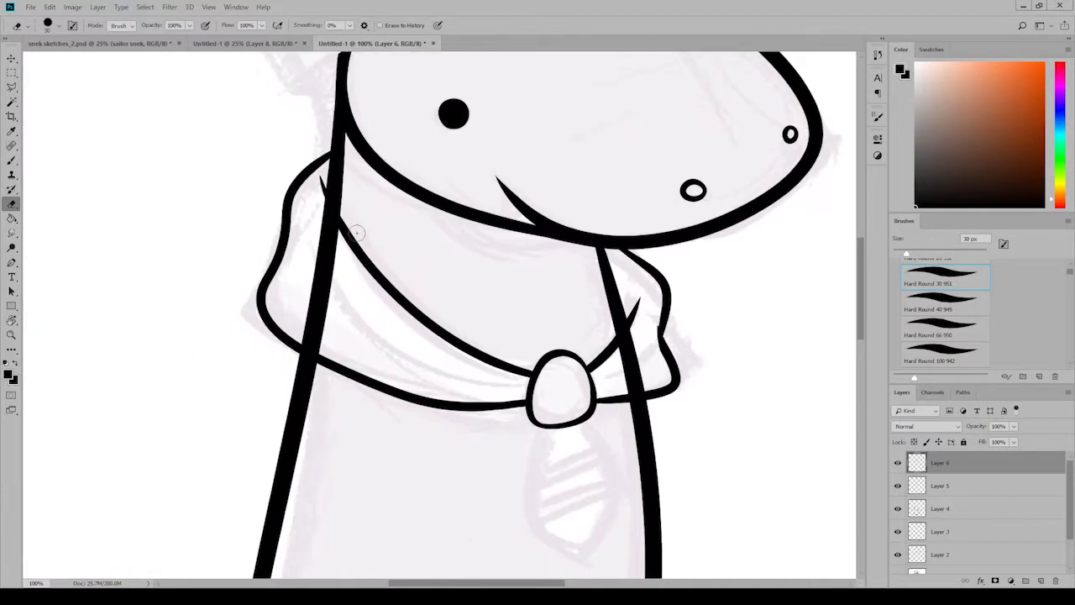
ctrl+click(355, 413)
key(bracketright)
key(bracketright)
key(bracketright)
drag(312, 344, 335, 180)
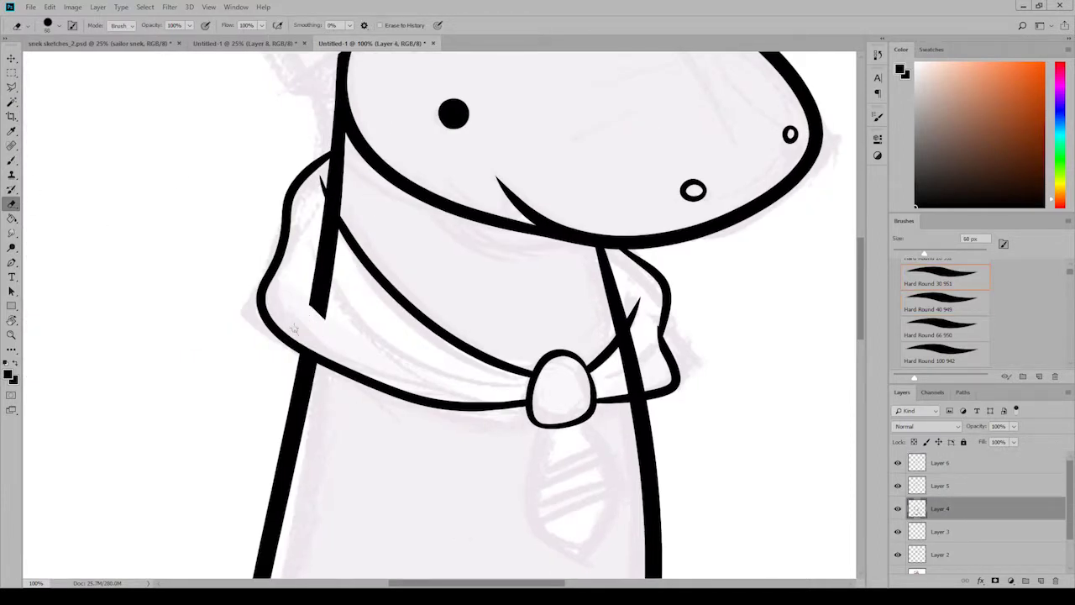
Step: On a new layer, discard a trial sleeve outline and draw a fold line across the scarf
click(1038, 580)
key(b)
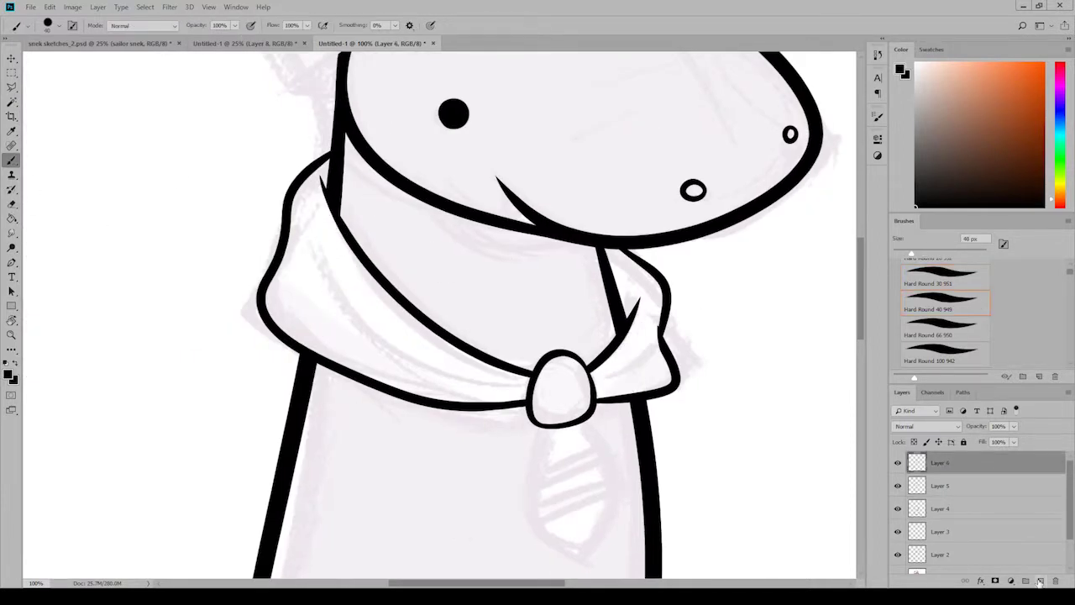
drag(261, 293, 289, 410)
key(e)
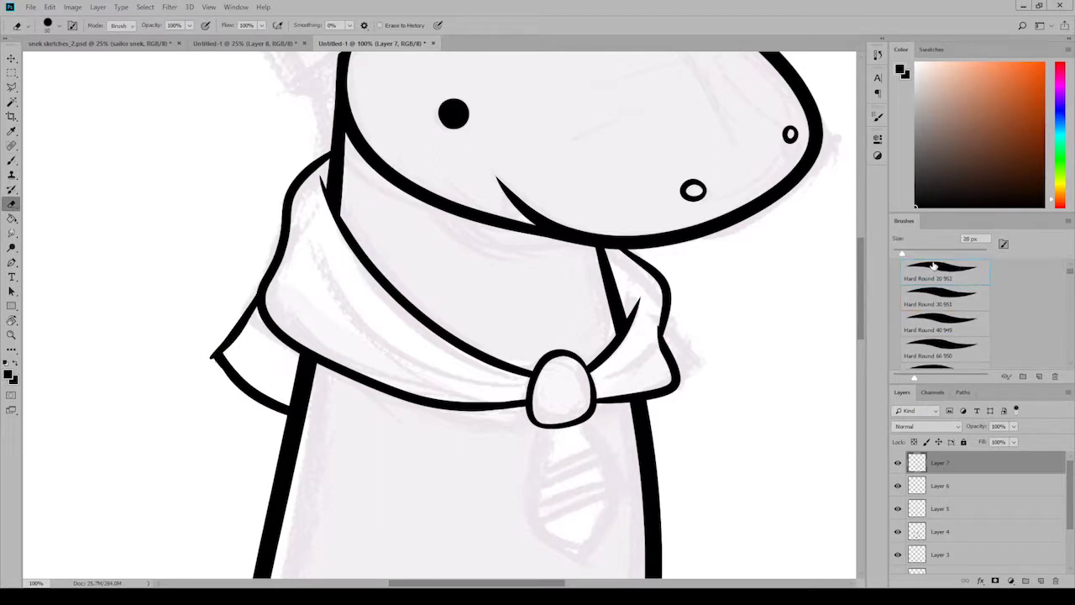
drag(252, 307, 290, 409)
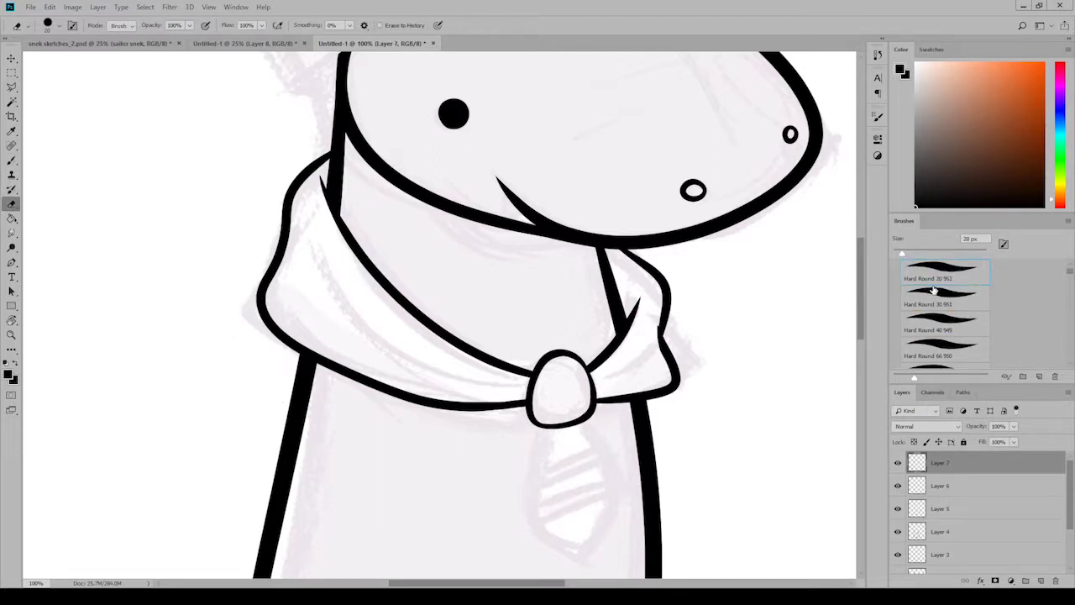
key(b)
key(e)
key(b)
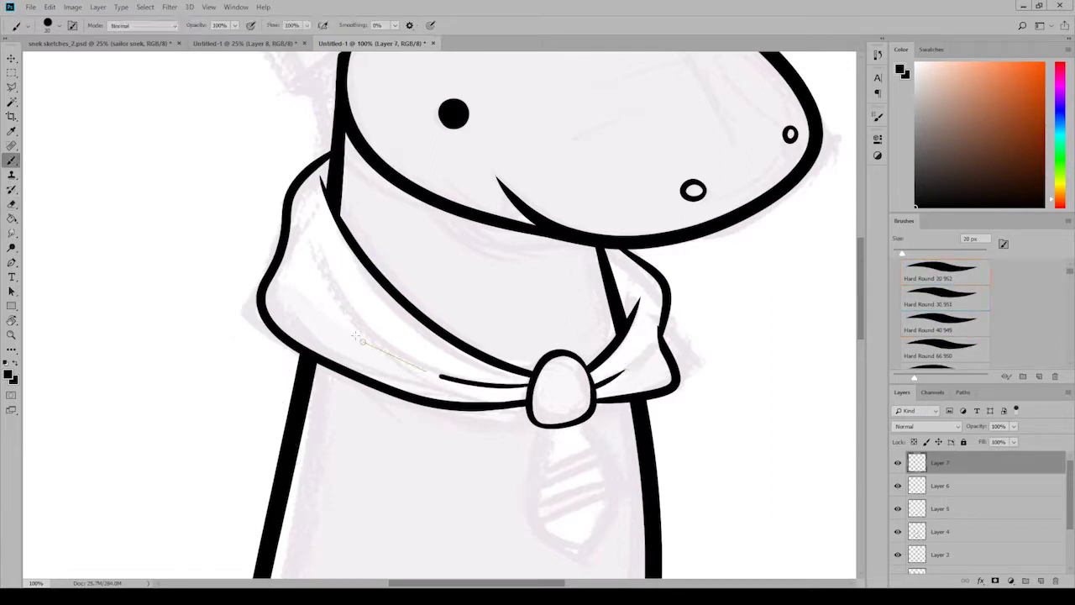
drag(330, 296, 534, 383)
key(e)
Step: On a new layer, ink the tie's two sides with three stripes, then start a hat side edge
key(ctrl+shift+alt+n)
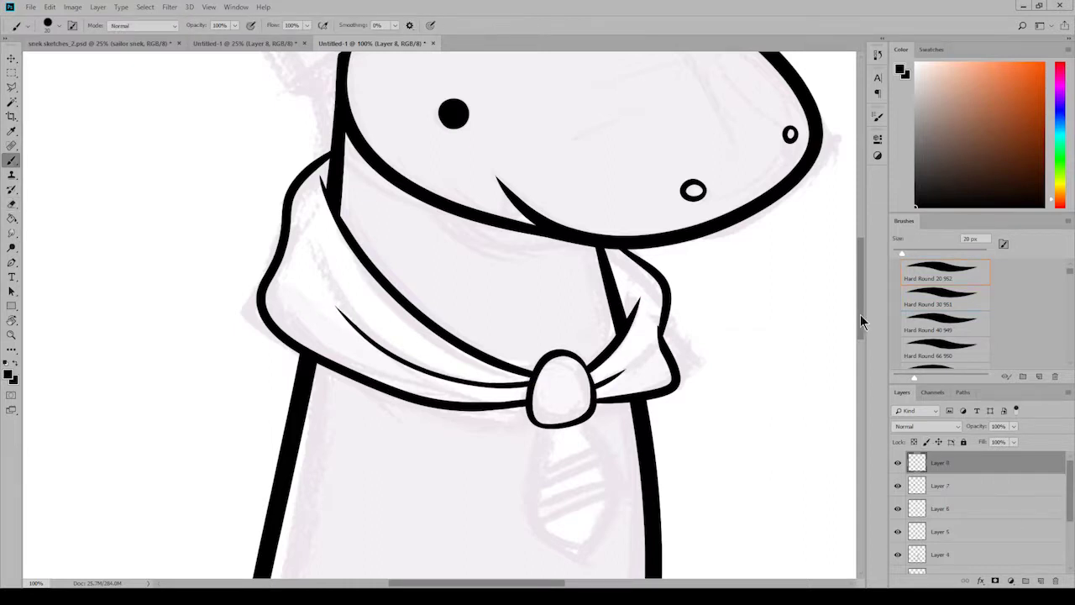
scroll(554, 336, down, 3)
drag(540, 323, 588, 460)
drag(581, 317, 592, 460)
click(12, 160)
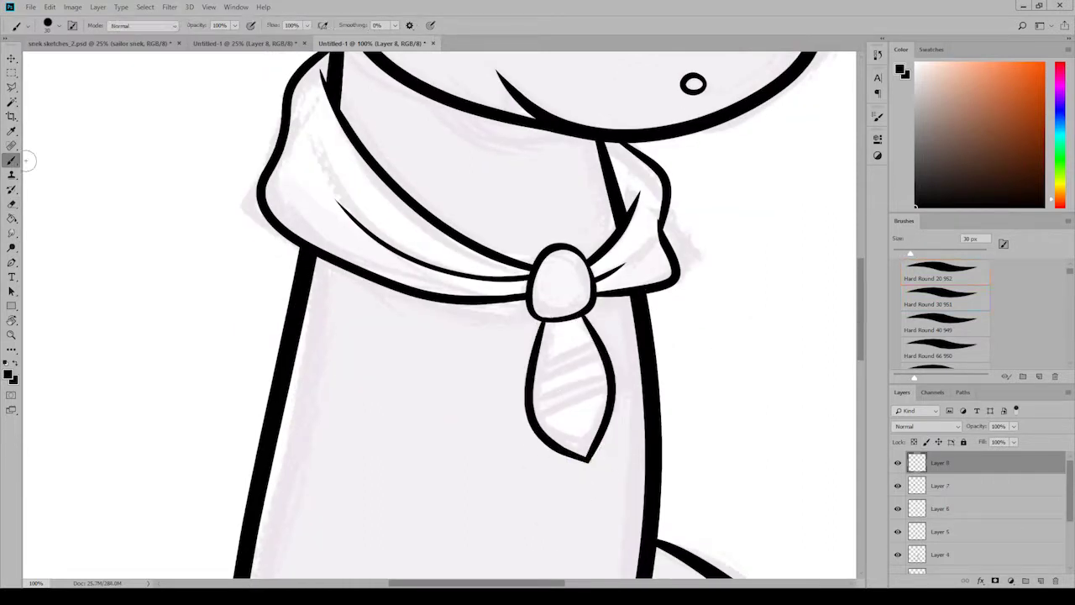
drag(539, 344, 591, 341)
mouse_move(536, 358)
mouse_down()
mouse_move(598, 354)
mouse_move(603, 367)
mouse_up()
drag(534, 383, 607, 379)
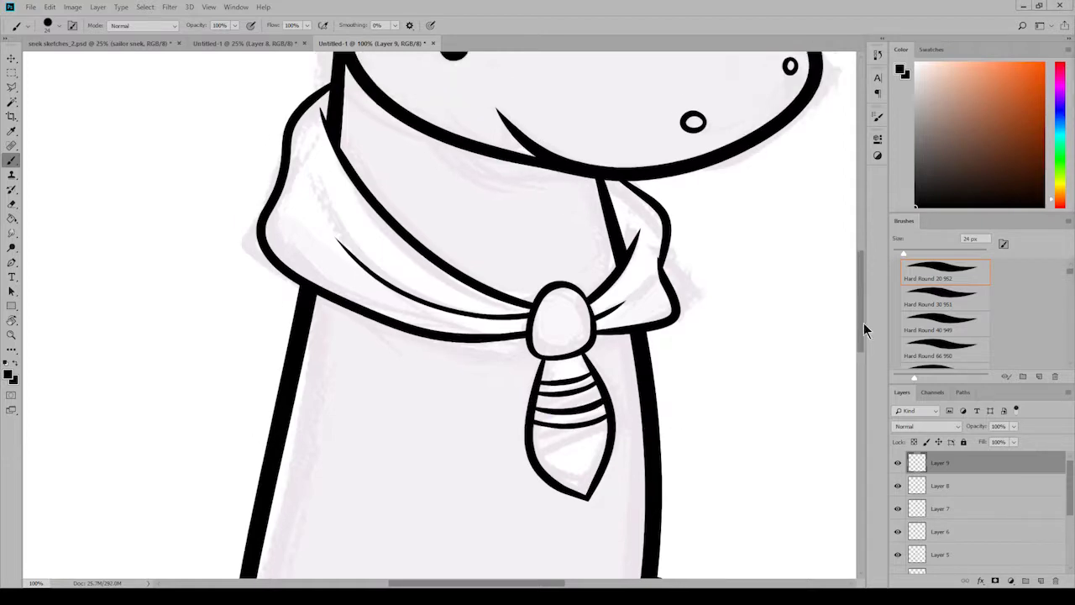
drag(863, 330, 871, 254)
Step: On a new layer, outline the hat band's sides, right edge and top edge
key(ctrl+shift+alt+n)
click(941, 319)
drag(293, 357, 712, 227)
drag(208, 227, 304, 380)
drag(690, 86, 712, 233)
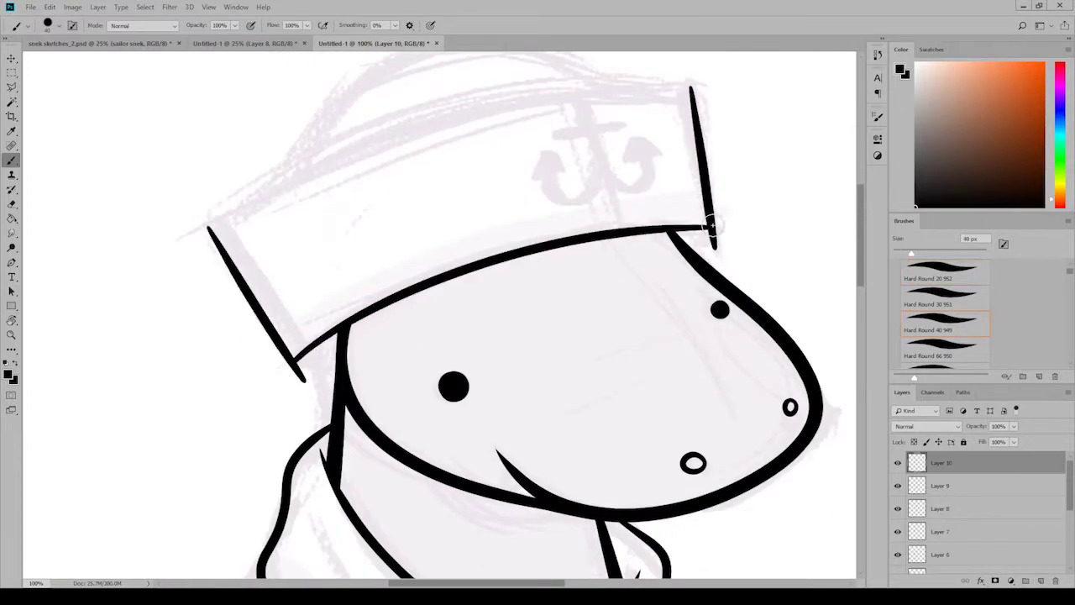
key(e)
drag(742, 91, 193, 242)
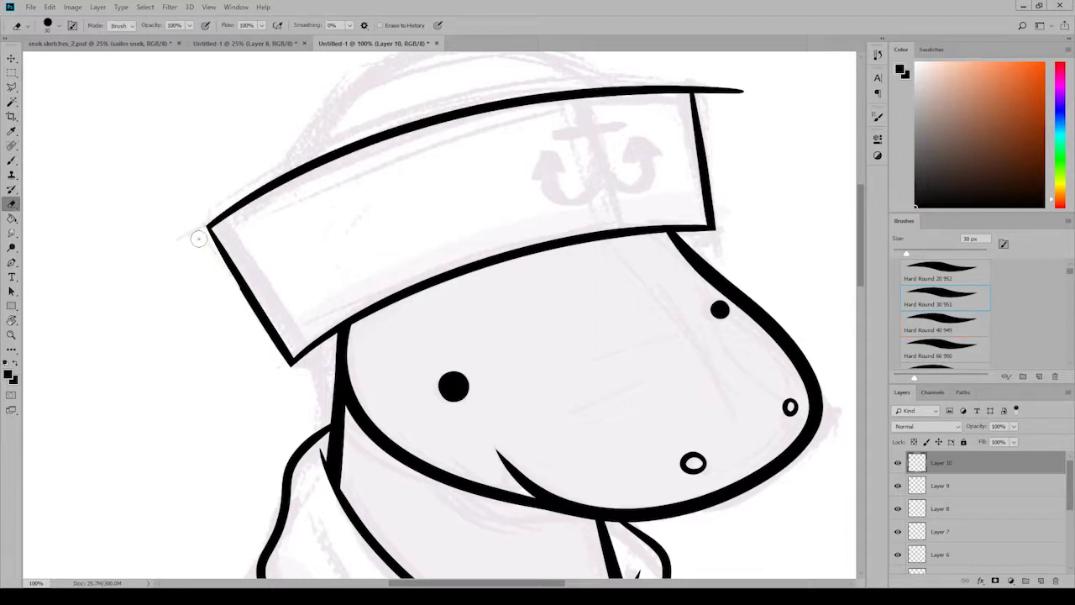
Step: On another new layer, close the hat band's lower-left corner
key(b)
key(ctrl+shift+alt+n)
drag(297, 348, 341, 366)
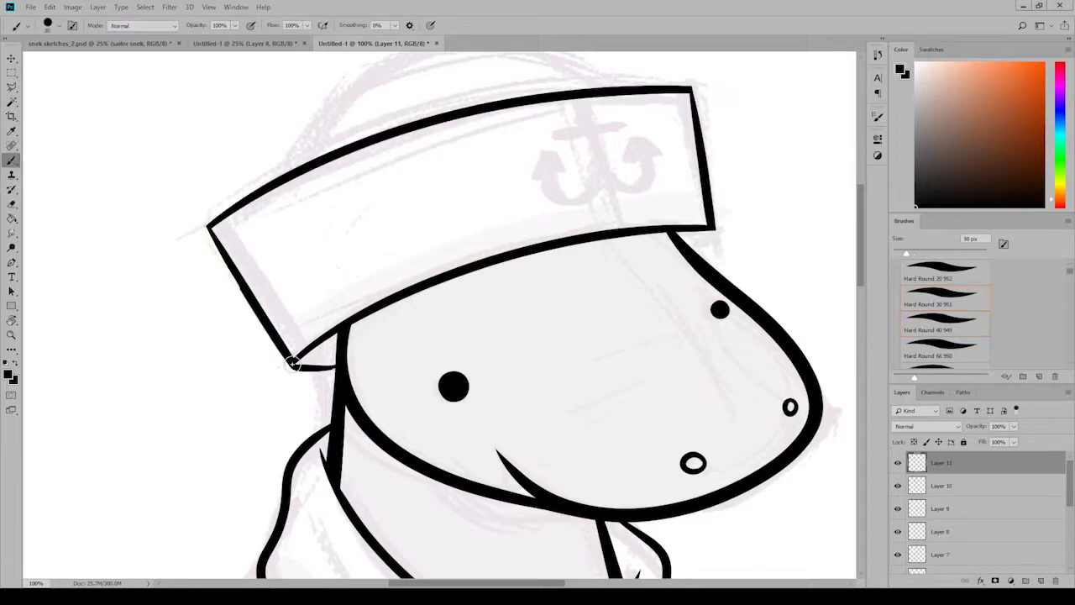
key(e)
key(b)
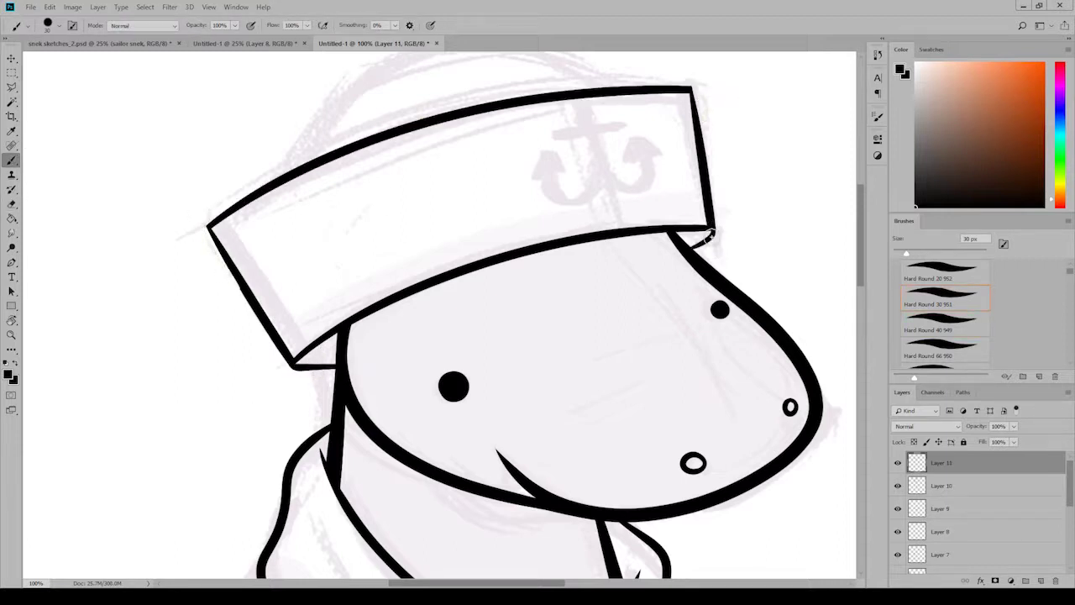
key(e)
scroll(795, 225, right, 3)
scroll(795, 225, up, 2)
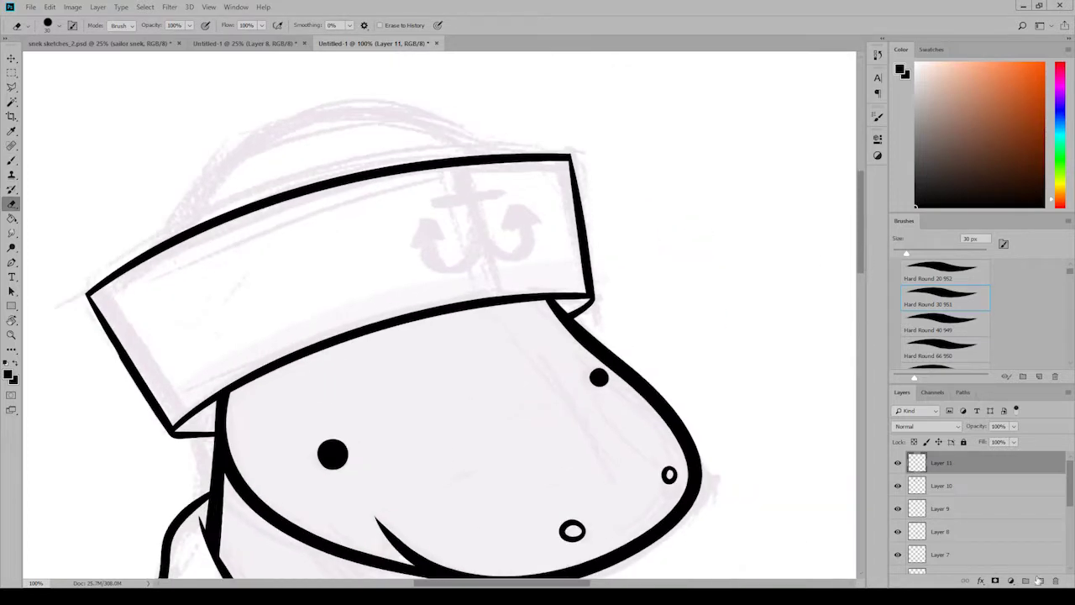
key(b)
Step: Draw half an anchor on the hat band: arrowhead, curved bottom and shaft, redoing the first attempt
drag(462, 172, 460, 173)
mouse_move(430, 207)
mouse_down()
mouse_move(506, 195)
mouse_move(443, 244)
mouse_move(522, 223)
mouse_up()
mouse_move(446, 245)
mouse_down()
mouse_move(491, 279)
mouse_move(520, 227)
mouse_up()
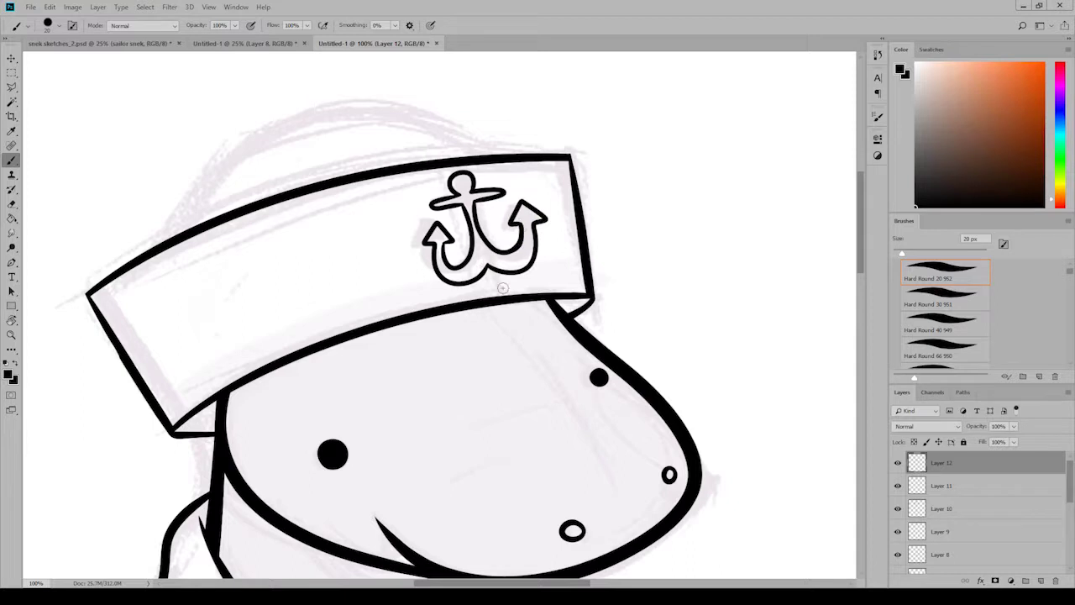
key(ctrl+z)
key(ctrl+z)
key(ctrl+z)
drag(420, 245, 480, 257)
drag(424, 219, 438, 247)
drag(470, 214, 458, 252)
drag(430, 206, 461, 192)
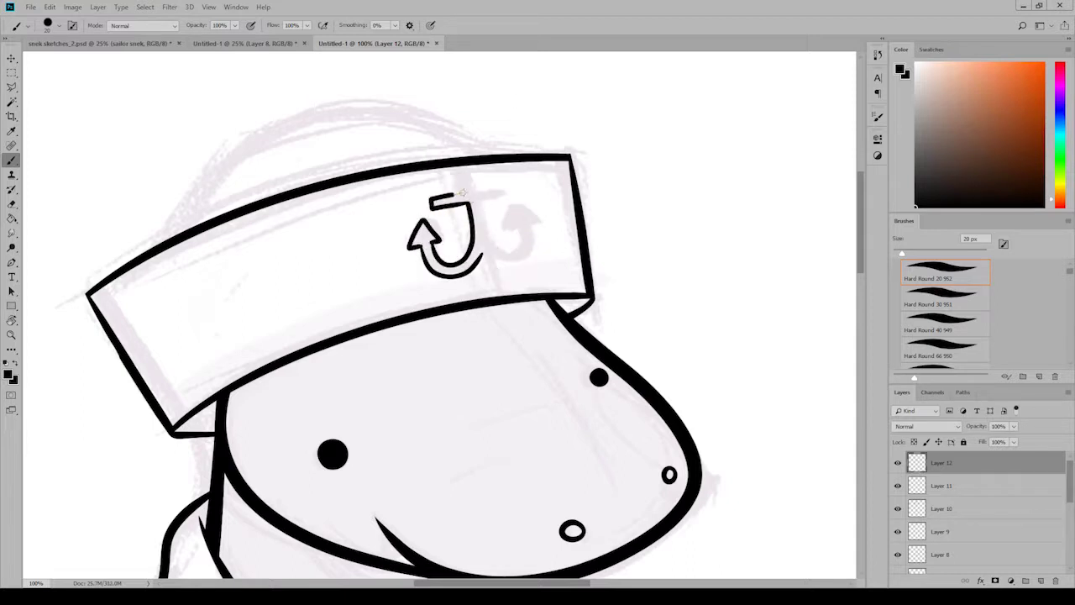
key(e)
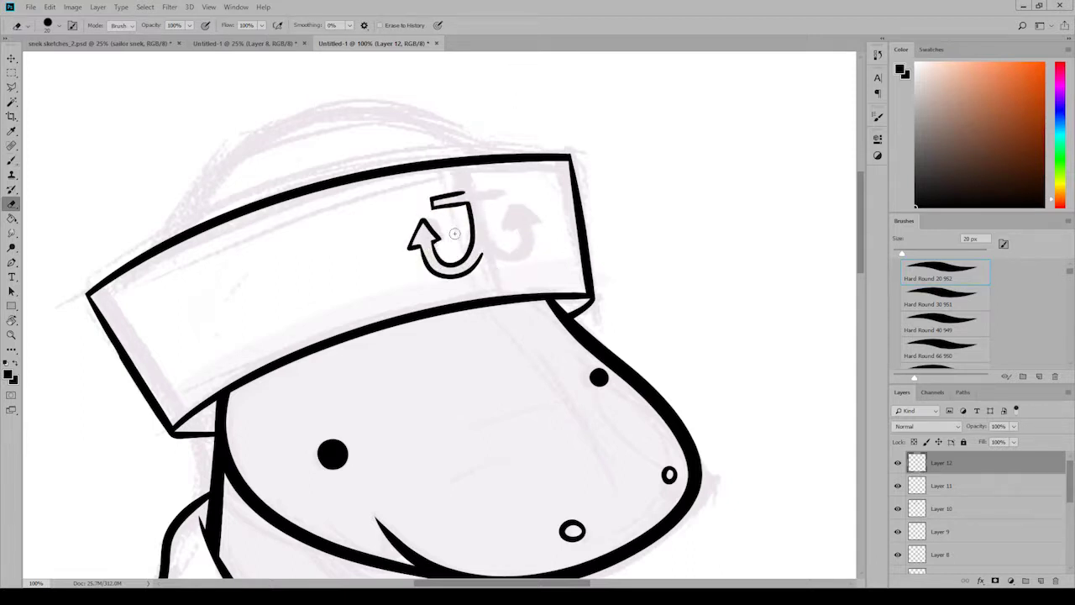
key(b)
key(e)
Step: Duplicate the half-anchor, mirror it into place, merge the halves, and add the ring on top
key(ctrl+j)
key(ctrl+t)
drag(454, 235, 512, 227)
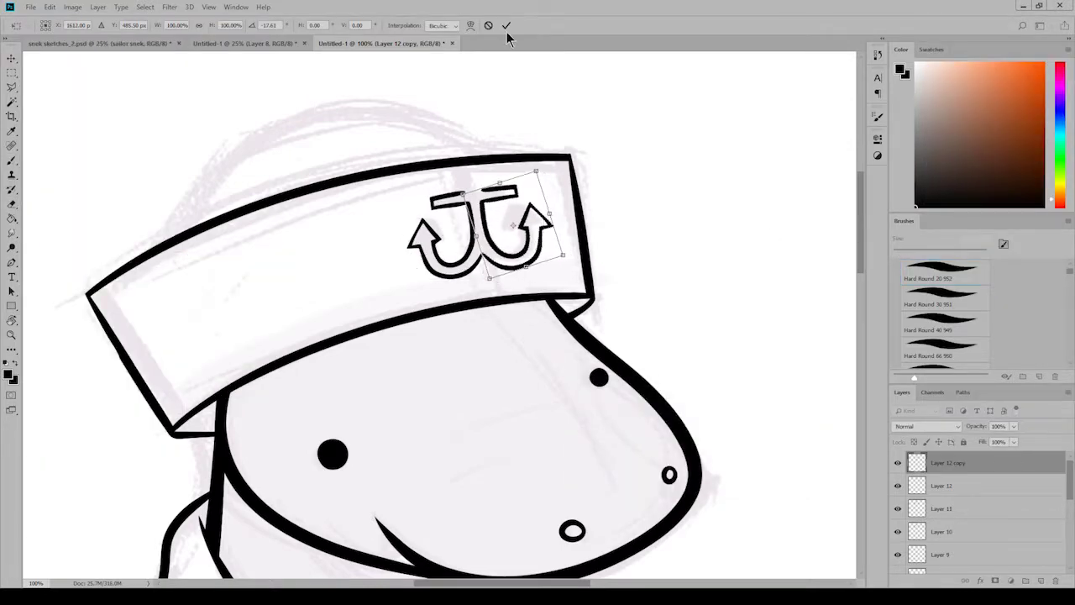
drag(727, 295, 667, 249)
right_click(966, 462)
click(957, 319)
key(b)
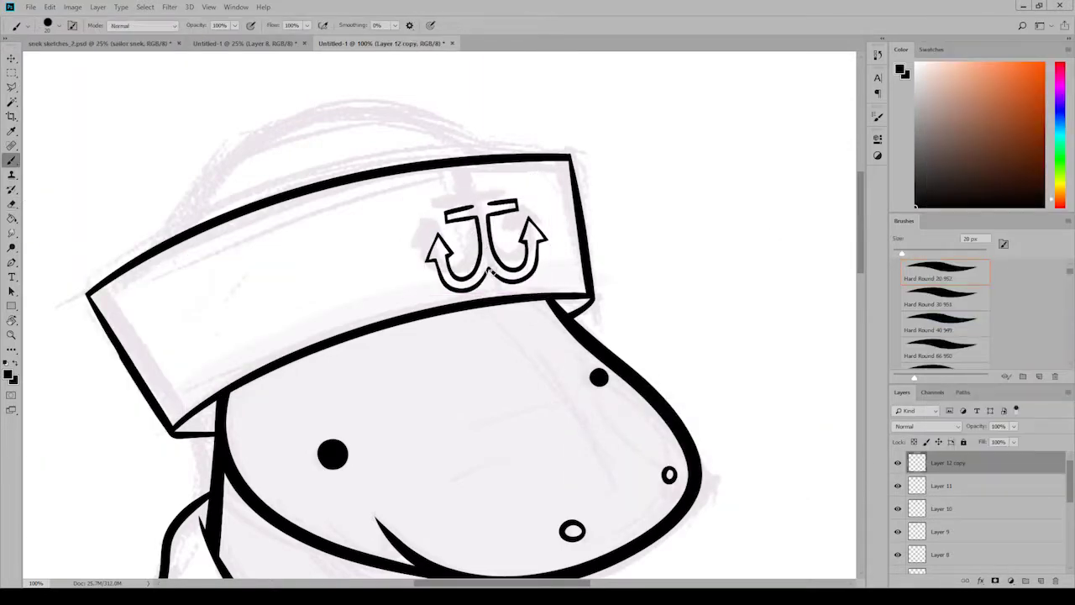
drag(461, 189, 479, 182)
Step: On a new layer, draw the rounded dome on top of the hat
click(1039, 581)
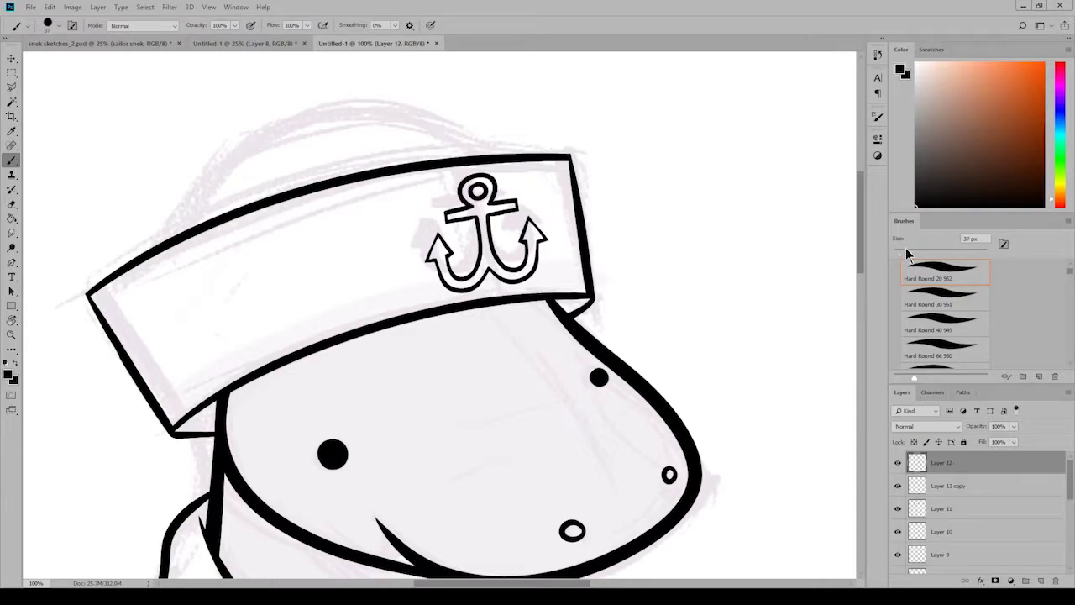
key(ctrl+z)
drag(173, 234, 537, 152)
drag(860, 223, 856, 306)
Step: On a new layer, draw and tidy a tongue curl under the mouth, viewing at 50%
key(ctrl+minus)
key(ctrl+minus)
key(ctrl+plus)
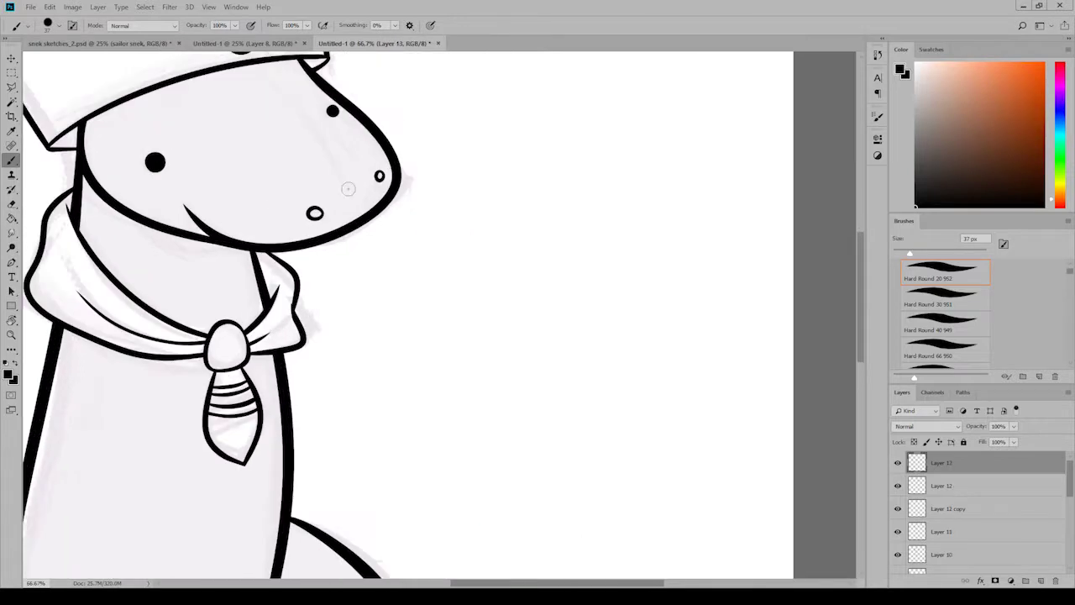
key(ctrl+plus)
key(ctrl+shift+alt+n)
scroll(336, 336, up, 2)
mouse_move(336, 405)
mouse_down()
mouse_move(334, 437)
mouse_move(351, 438)
mouse_up()
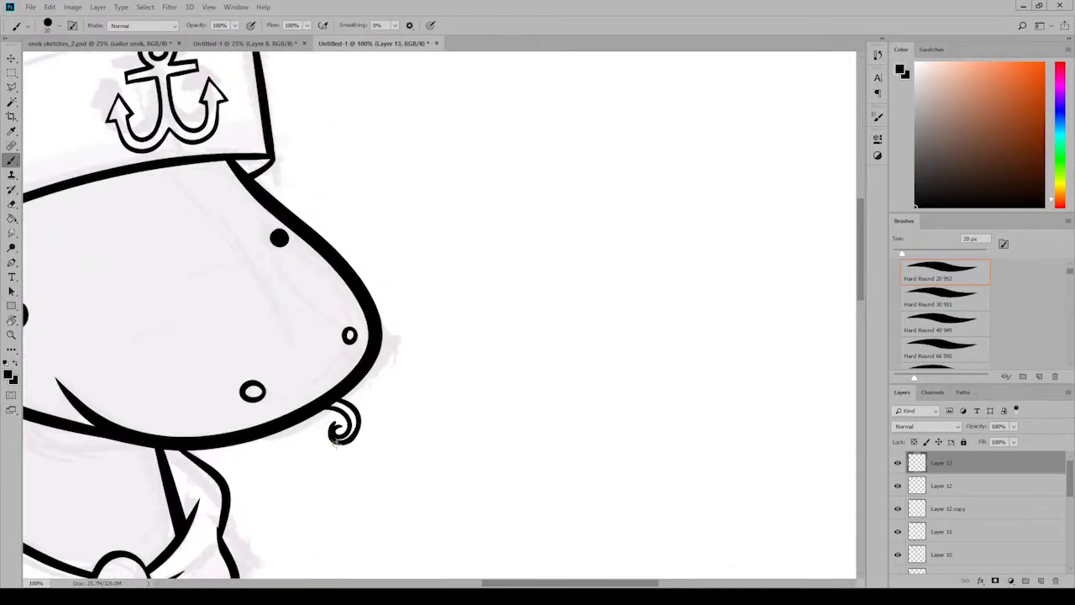
key(e)
click(208, 6)
click(239, 107)
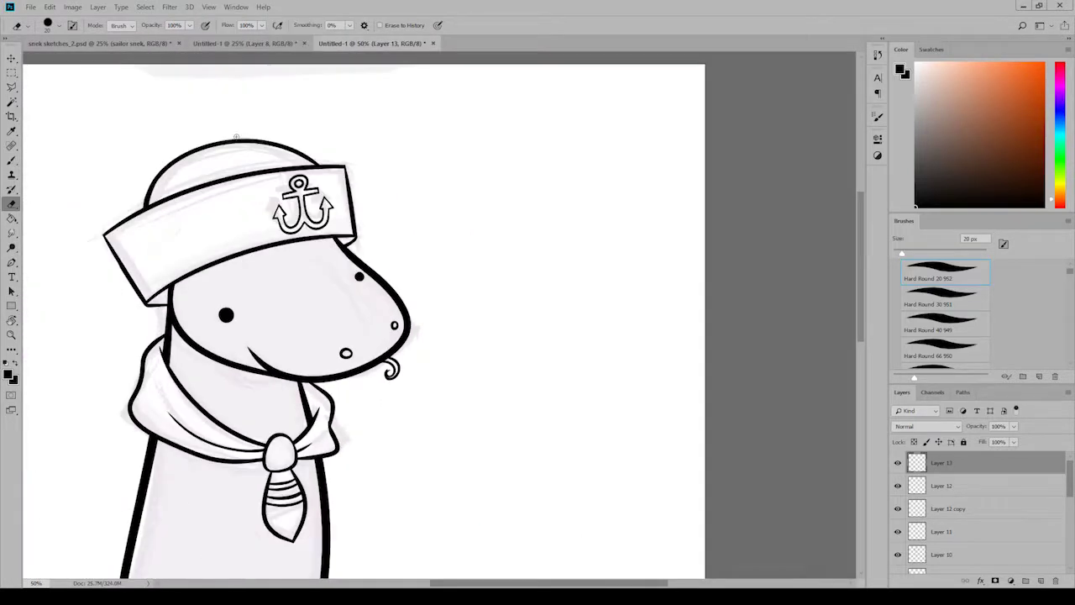
Step: Hide the first tongue layer and redraw the tongue on a fresh layer, then view the whole snake
click(897, 462)
key(ctrl+shift+alt+n)
key(b)
key(e)
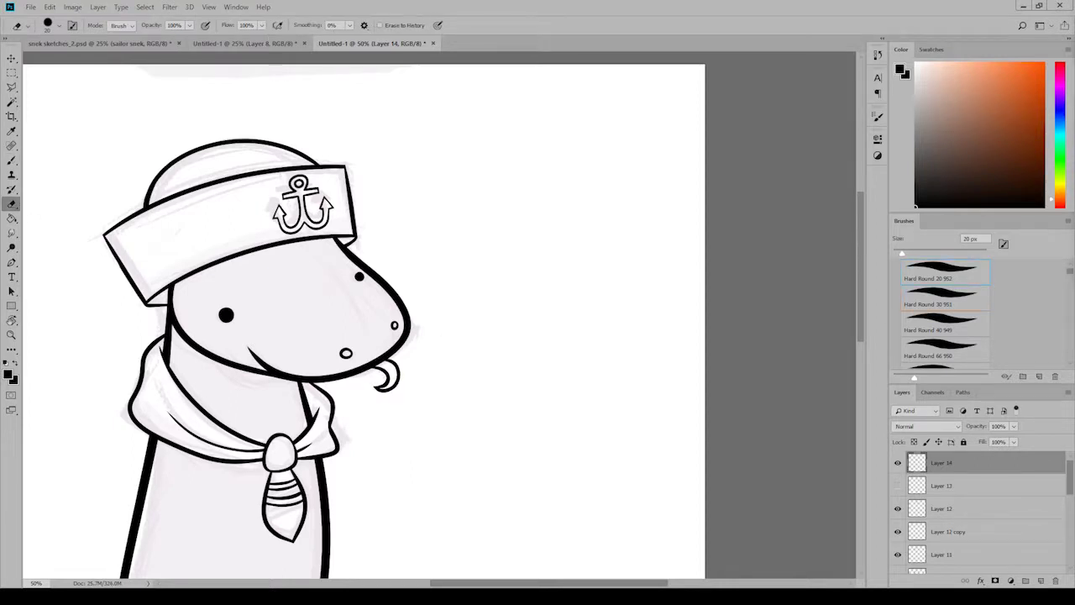
scroll(852, 366, down, 5)
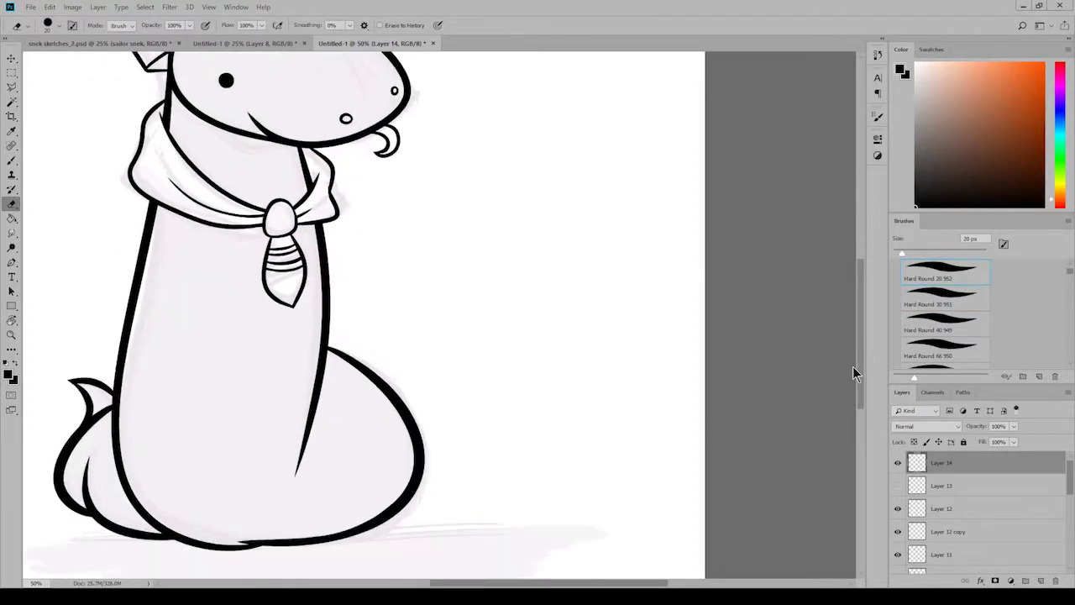
click(208, 6)
click(220, 102)
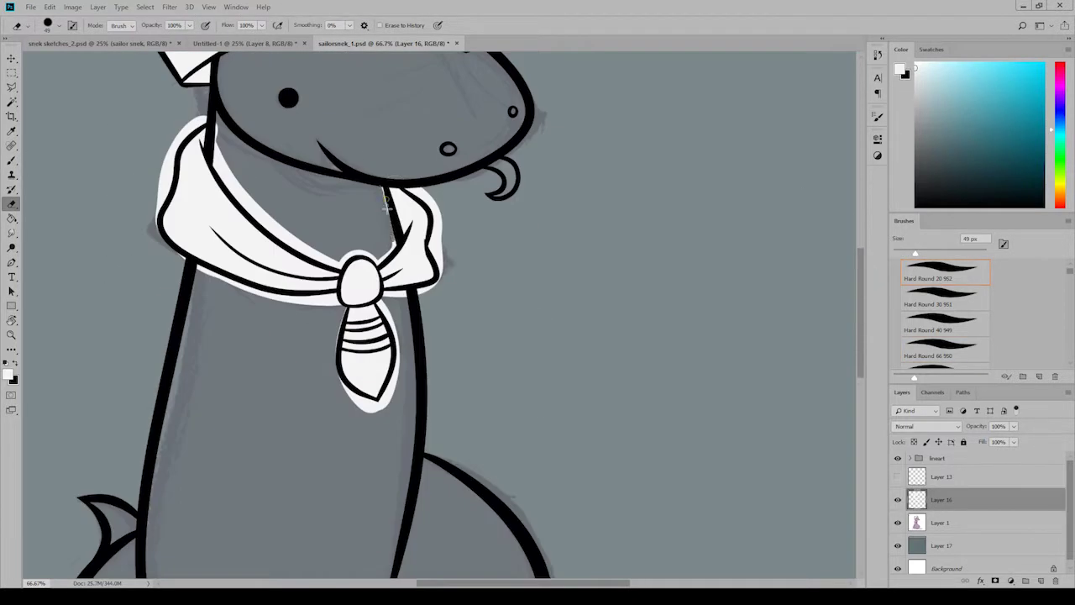
Step: Erase the white spill along the scarf's left, lower and right edges, then sample a shading colour
mouse_move(312, 257)
mouse_down()
mouse_move(215, 139)
mouse_move(168, 118)
mouse_move(156, 222)
mouse_up()
mouse_move(244, 288)
mouse_down()
mouse_move(210, 274)
mouse_move(344, 313)
mouse_move(369, 407)
mouse_move(392, 316)
mouse_up()
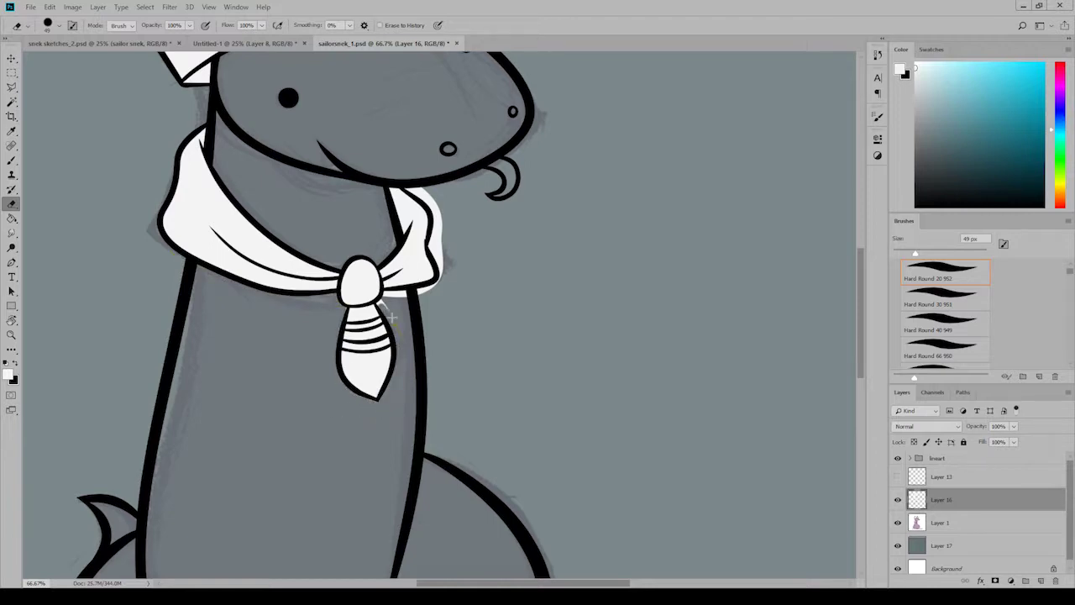
drag(422, 284, 432, 195)
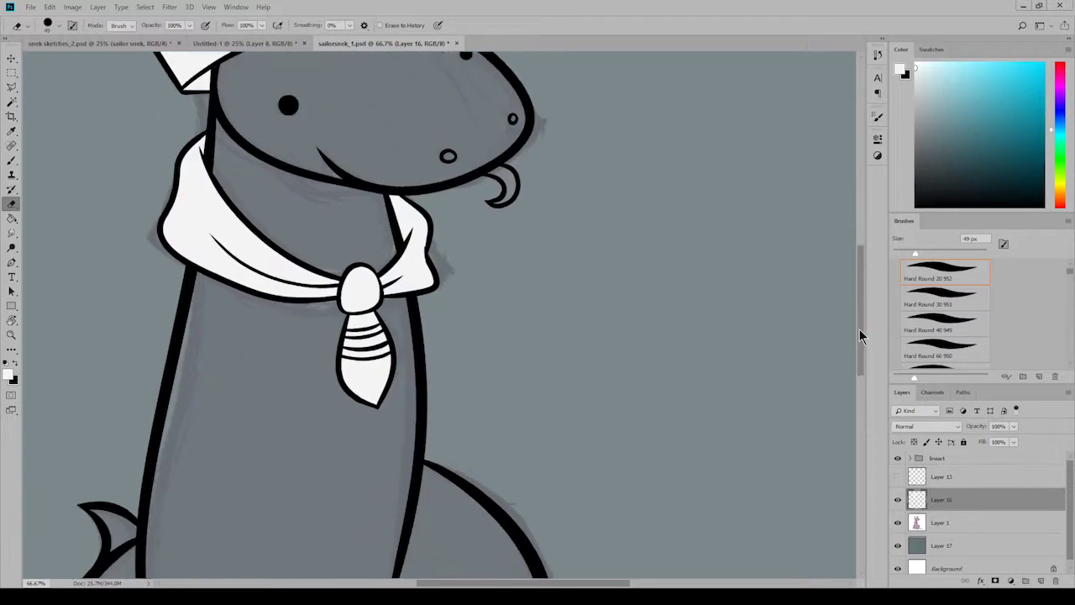
scroll(437, 314, up, 3)
key(i)
key(Return)
key(b)
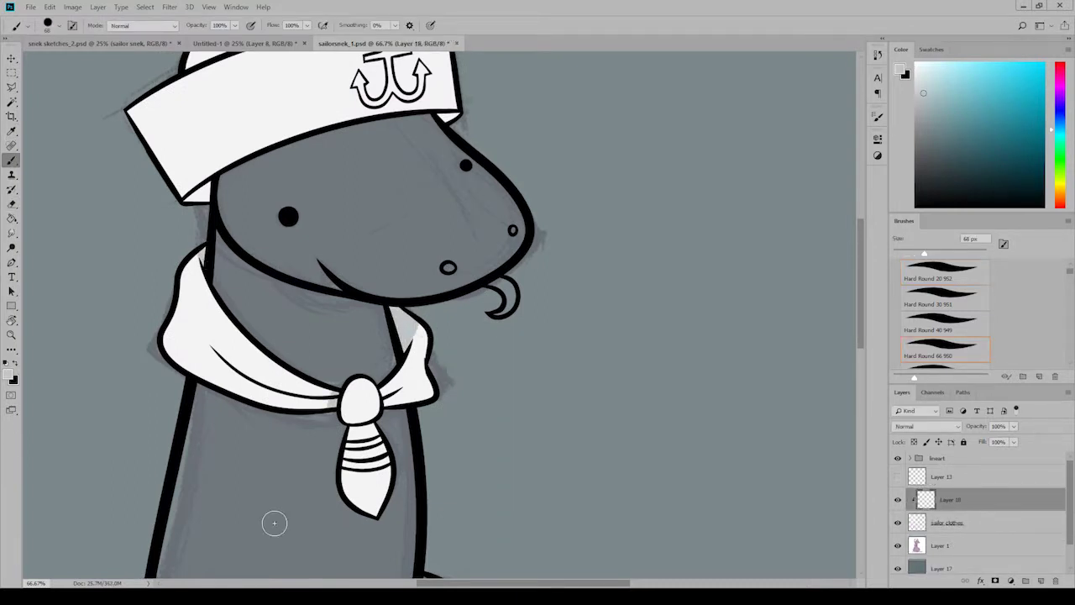
Step: Shade the lower left of the tie and the collar's inner left side light grey
drag(353, 520, 368, 472)
mouse_move(191, 252)
mouse_down()
mouse_move(189, 393)
mouse_move(198, 375)
mouse_up()
drag(198, 272, 199, 376)
scroll(336, 294, up, 3)
Step: Shade the hat brim and hat band grey, enlarging the brush to 61 px
drag(160, 227, 194, 311)
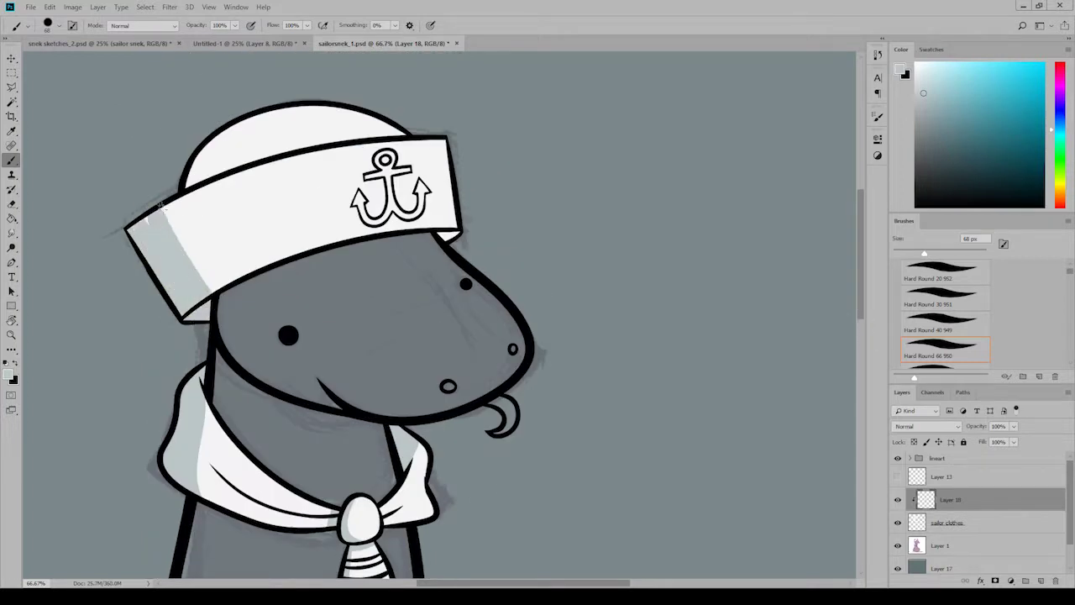
drag(176, 210, 205, 290)
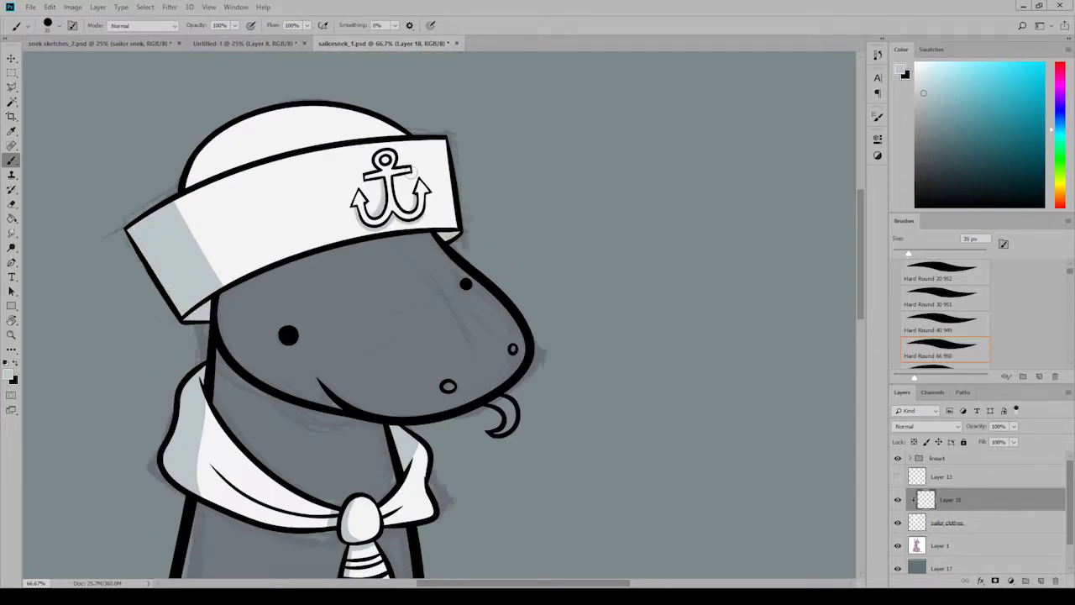
key(bracketright)
key(bracketright)
key(bracketright)
drag(180, 183, 258, 151)
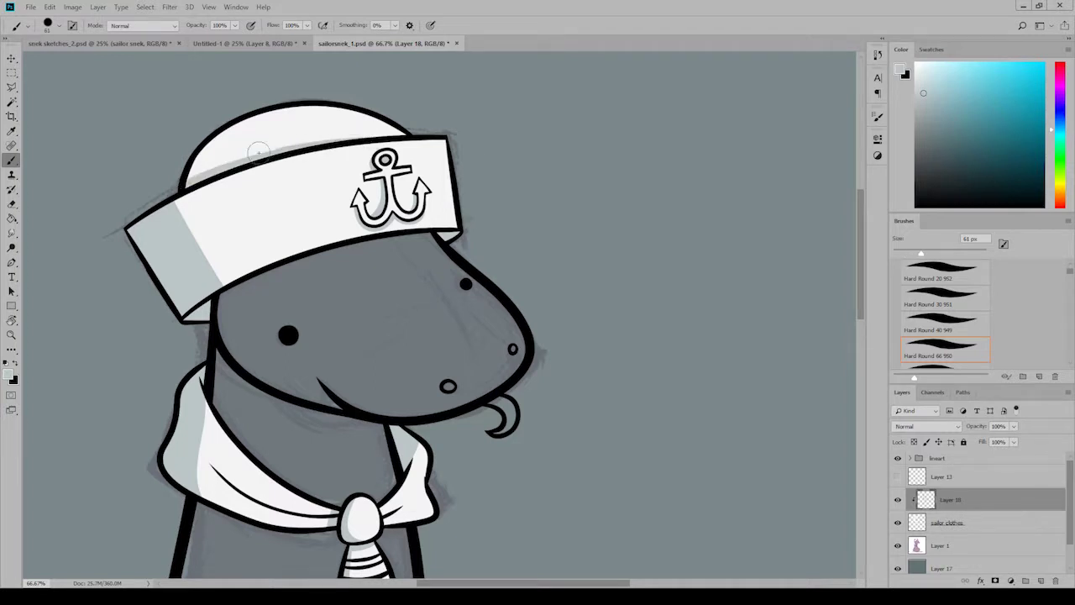
drag(176, 180, 251, 151)
Step: Add Layer 19 and set the paint colour to dark blue for the anchor
key(i)
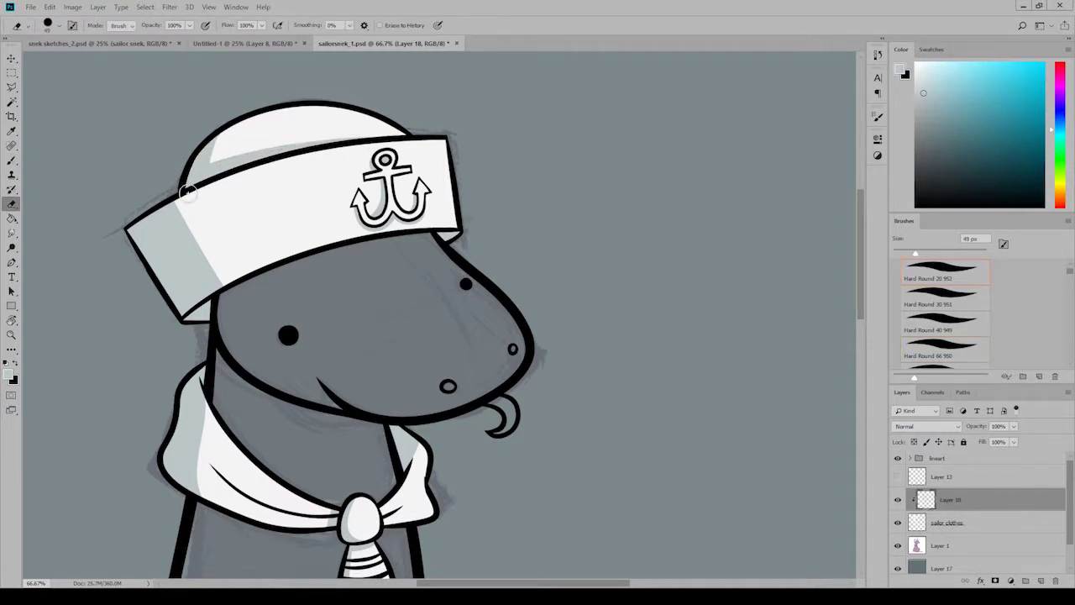
key(ctrl+shift+alt+n)
click(12, 374)
drag(667, 443, 668, 432)
key(Return)
key(b)
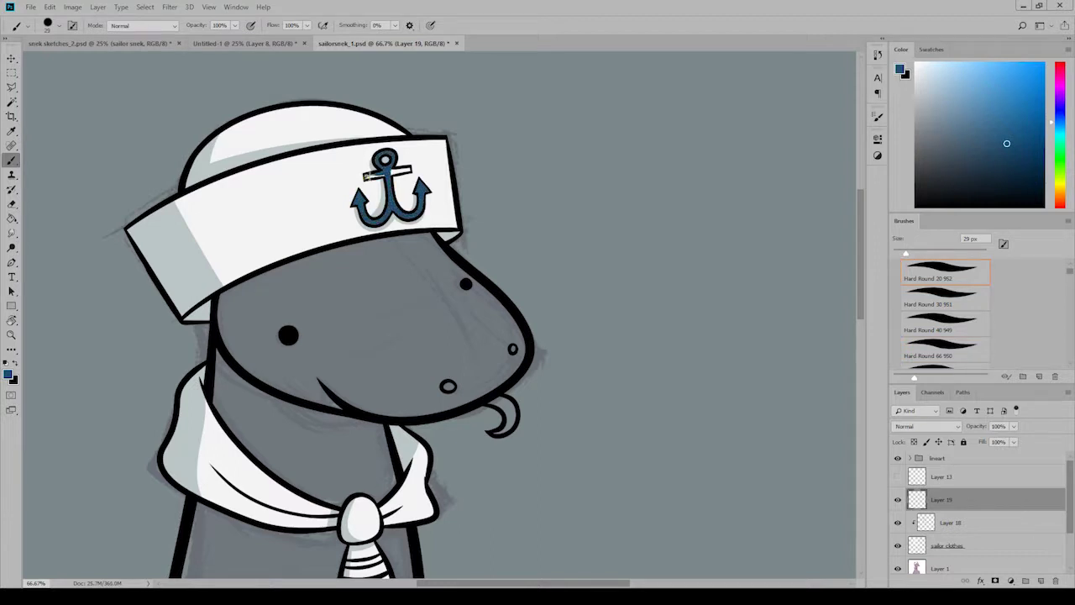
Step: Paint the anchor, the scarf's lower edge and the knot blue, tidying the collar edge
scroll(864, 307, down, 5)
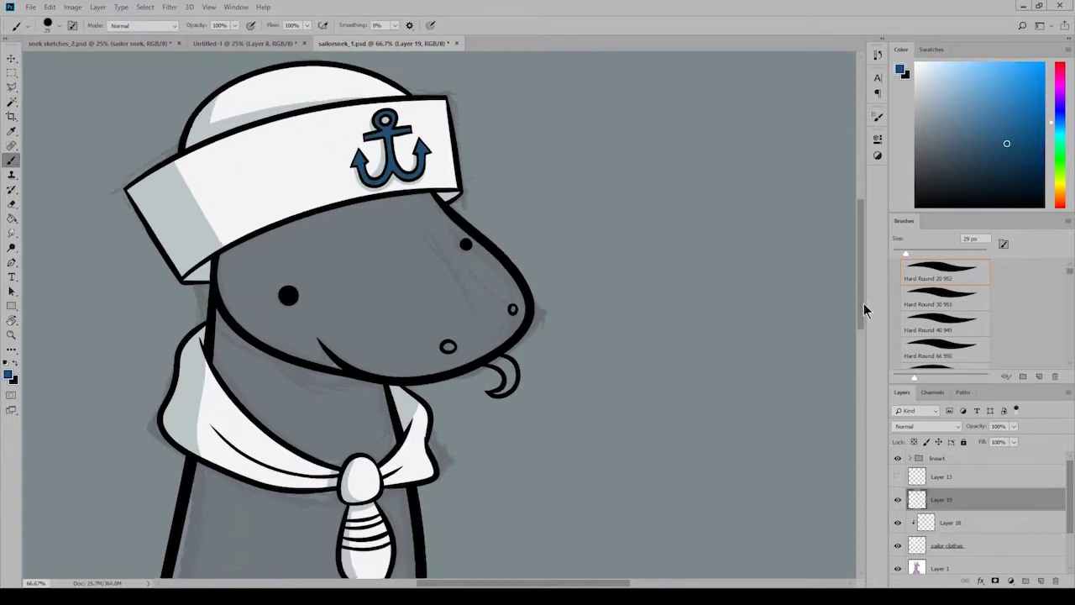
mouse_move(165, 309)
mouse_down()
mouse_move(193, 339)
mouse_move(330, 370)
mouse_move(435, 356)
mouse_up()
key(e)
key(b)
mouse_move(356, 361)
mouse_down()
mouse_move(360, 380)
mouse_move(375, 369)
mouse_move(367, 382)
mouse_up()
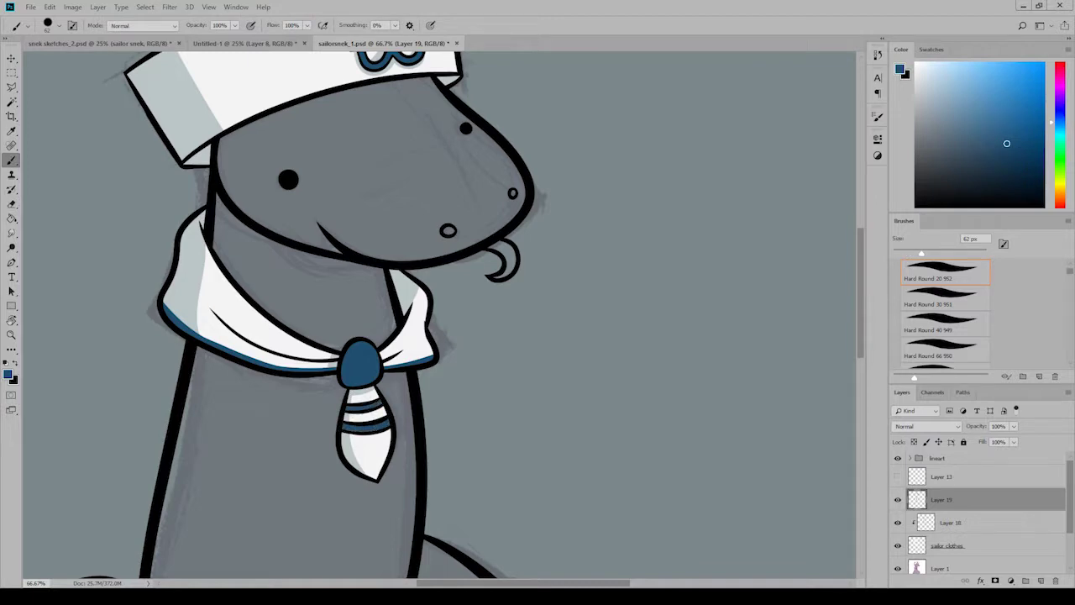
Step: Add clipped Layer 20 with a darker navy colour, plus an empty snek layer
key(ctrl+alt+shift+n)
click(8, 374)
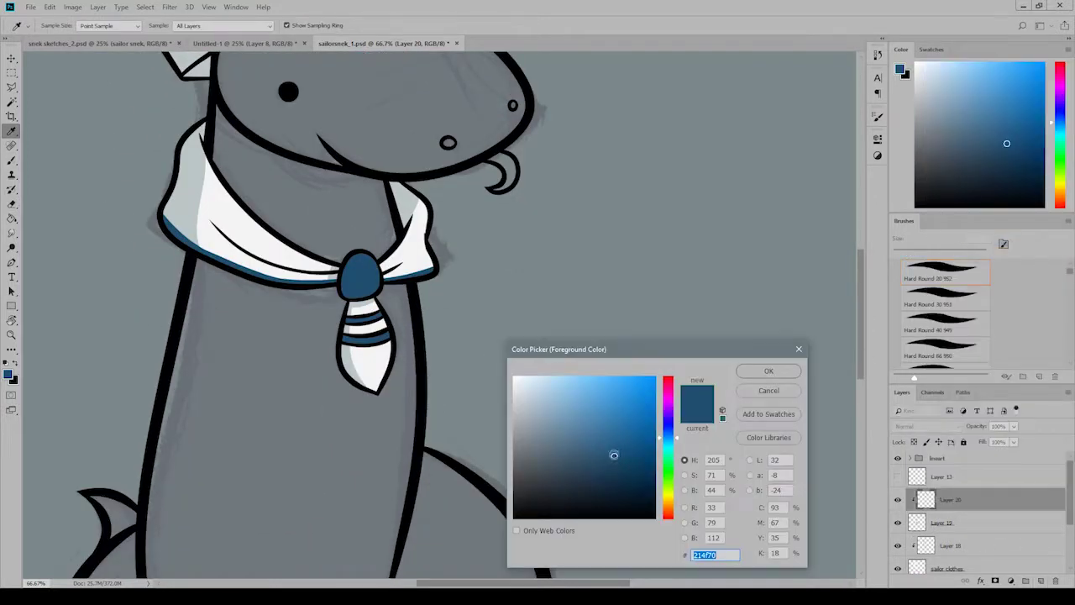
key(Return)
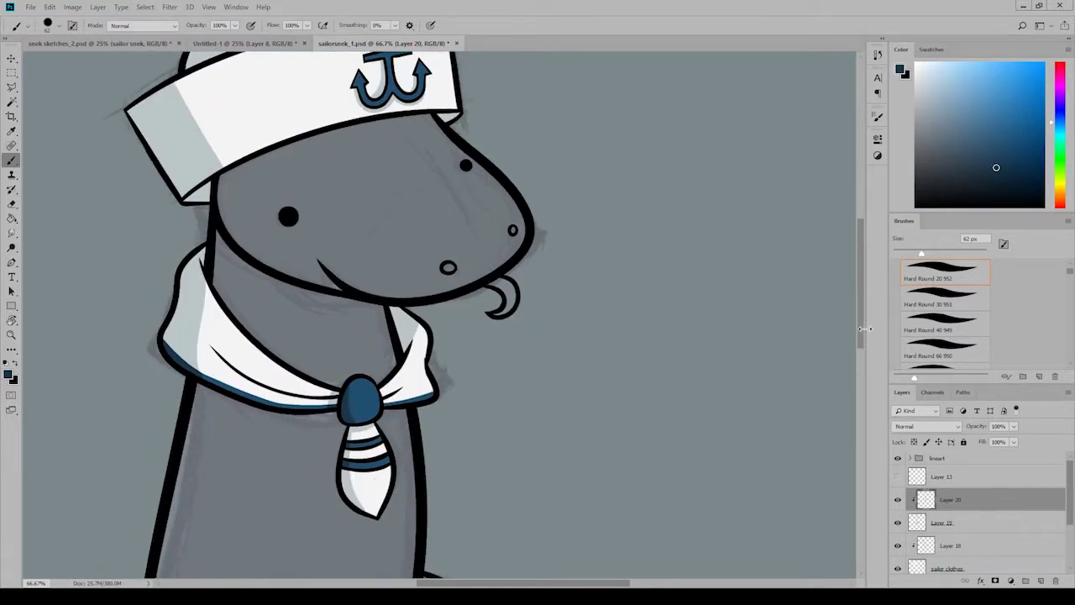
click(1040, 581)
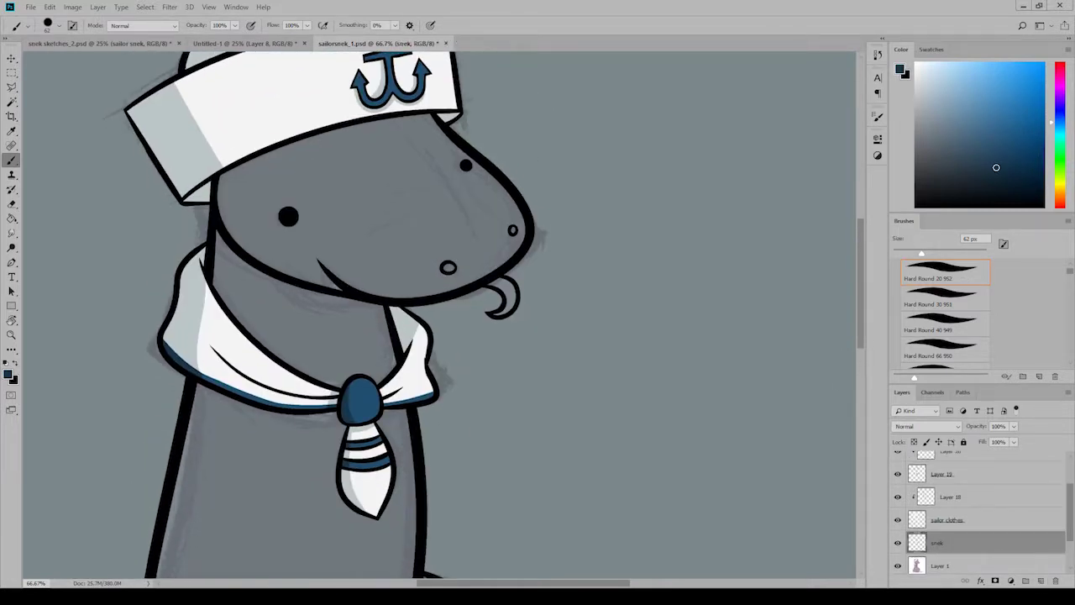
Step: Pick mustard yellow and fill the snake's head with a 178 px brush
click(9, 374)
click(645, 401)
key(Return)
click(432, 223)
drag(504, 201, 386, 135)
drag(251, 168, 353, 269)
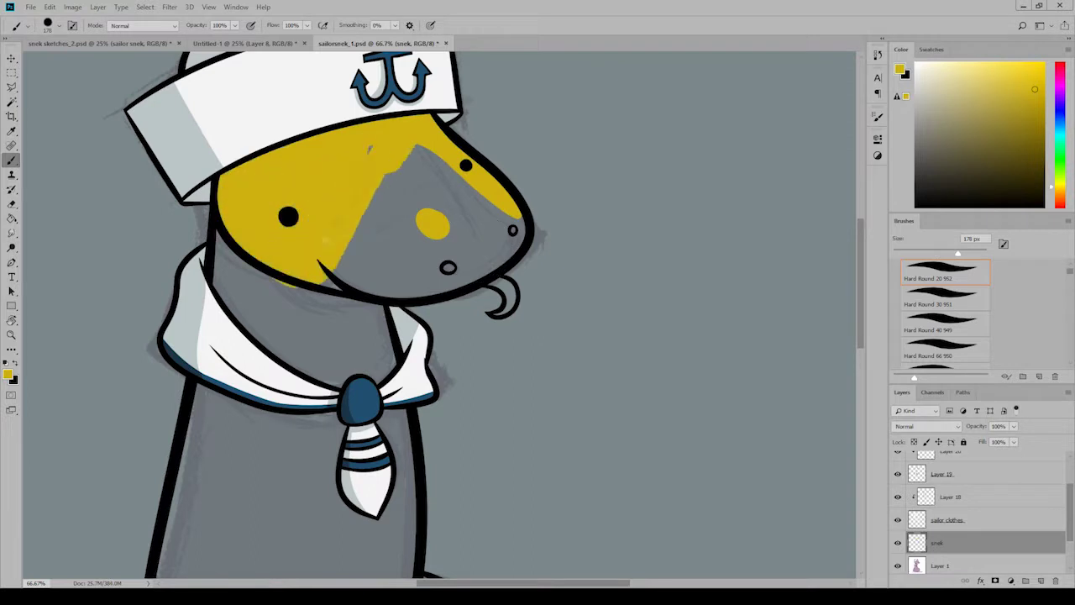
drag(370, 149, 487, 218)
mouse_move(252, 252)
mouse_down()
mouse_move(353, 370)
mouse_move(353, 352)
mouse_up()
Step: Fill the snake's body and tail yellow, then erase the overspill
scroll(277, 336, down, 5)
mouse_move(164, 475)
mouse_down()
mouse_move(209, 143)
mouse_move(353, 454)
mouse_move(394, 420)
mouse_up()
scroll(386, 403, down, 3)
mouse_move(93, 277)
mouse_down()
mouse_move(159, 448)
mouse_move(328, 361)
mouse_move(340, 453)
mouse_up()
mouse_move(311, 336)
mouse_down()
mouse_move(386, 453)
mouse_move(512, 346)
mouse_move(468, 355)
mouse_move(420, 260)
mouse_up()
key(e)
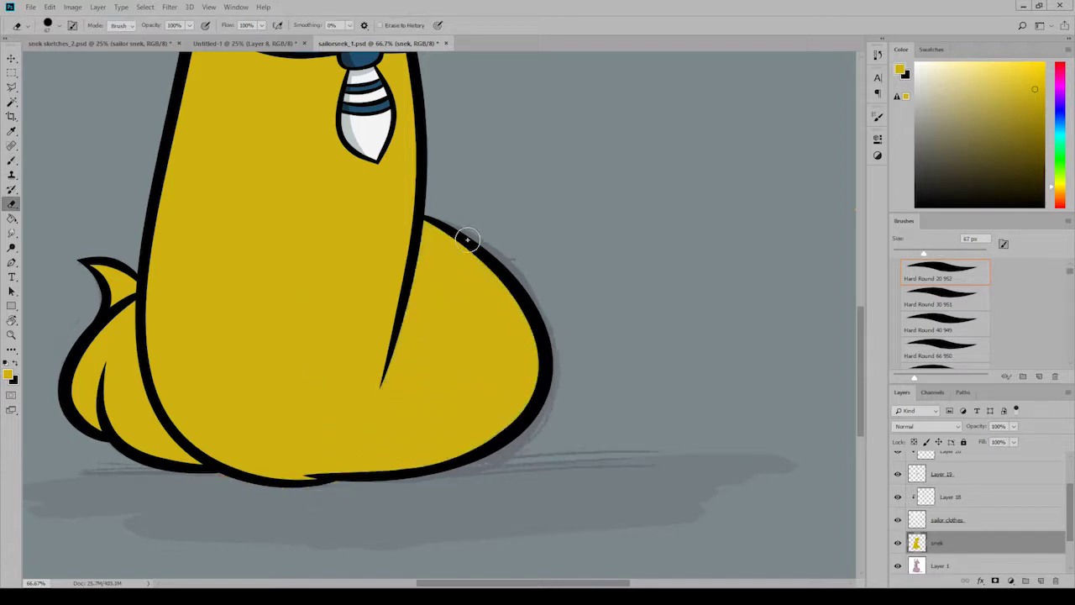
scroll(859, 339, up, 5)
scroll(859, 339, down, 2)
scroll(859, 339, up, 2)
Step: On a new layer, brush warmer orange-yellow over the snake's head and body
click(1039, 580)
click(8, 374)
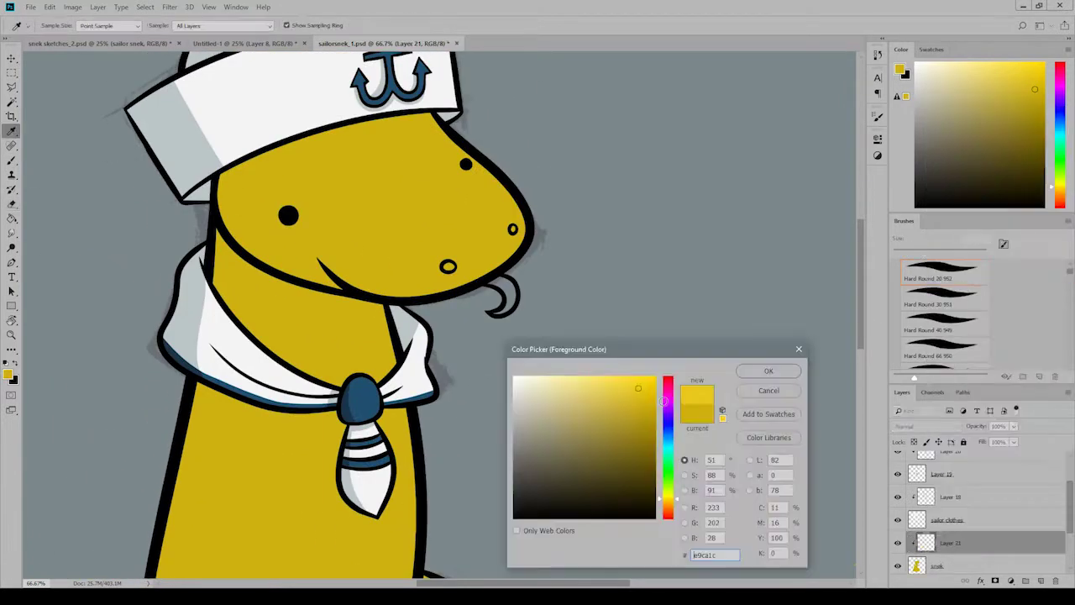
click(767, 370)
key(b)
drag(252, 151, 471, 210)
drag(861, 252, 862, 343)
mouse_move(336, 378)
mouse_down()
mouse_move(83, 399)
mouse_move(328, 84)
mouse_move(235, 59)
mouse_up()
scroll(420, 335, up, 3)
scroll(420, 336, up, 2)
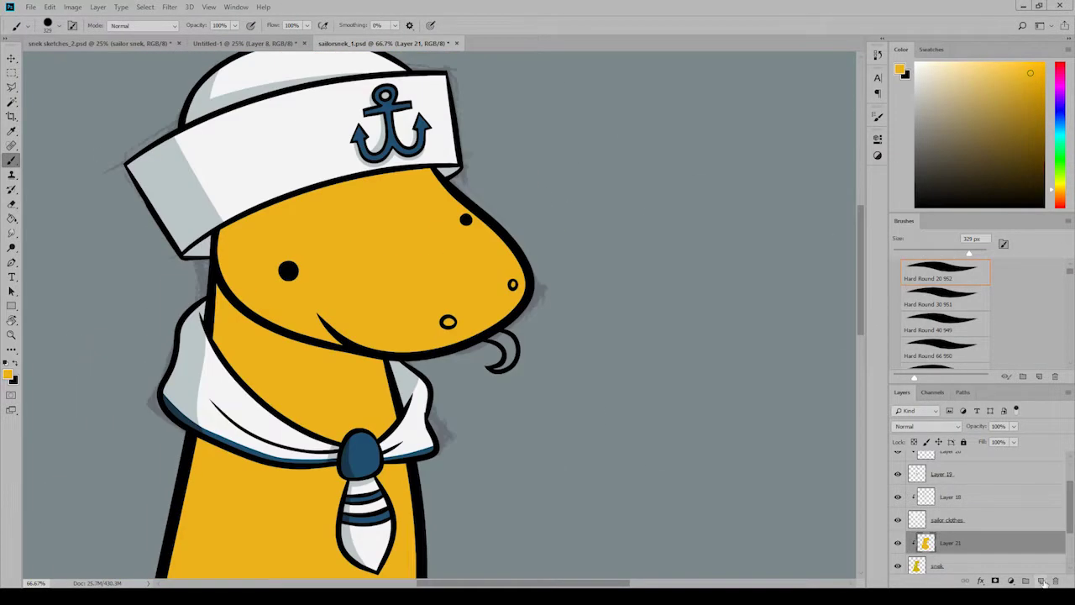
Step: On another new layer, shade the neck line and under the hat brim dark orange
click(1041, 580)
click(9, 374)
click(766, 369)
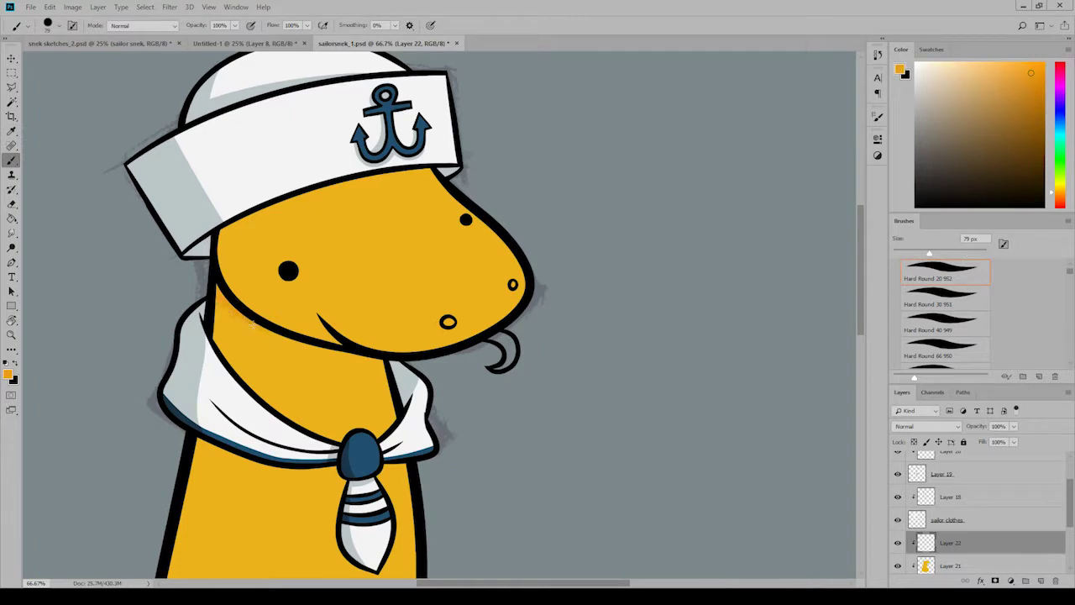
click(8, 373)
click(767, 369)
drag(294, 337, 217, 307)
mouse_move(220, 243)
mouse_down()
mouse_move(430, 174)
mouse_move(222, 237)
mouse_move(402, 170)
mouse_up()
key(e)
key(b)
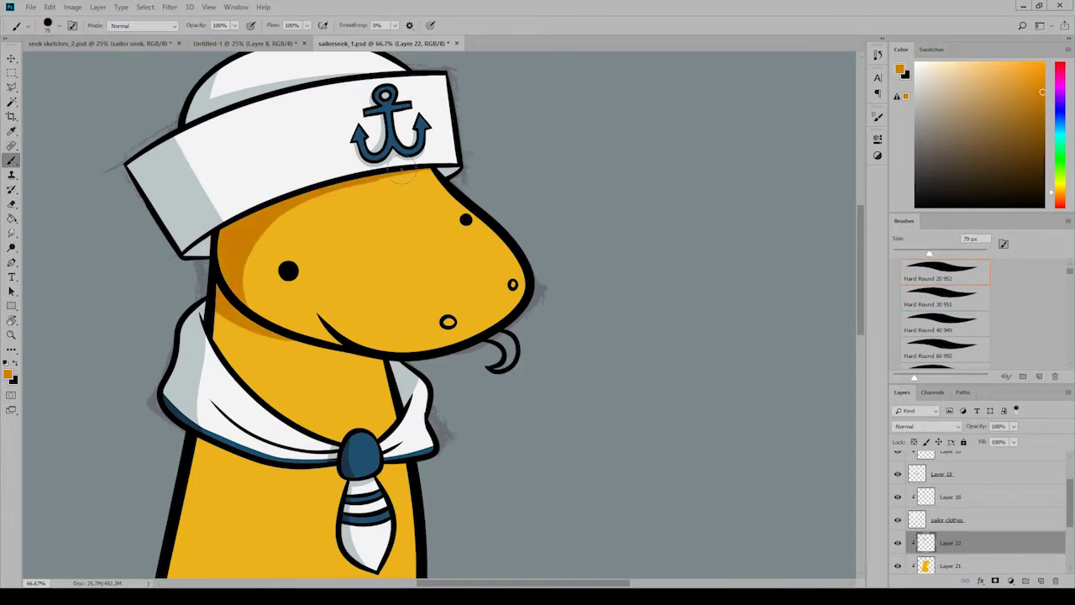
Step: Shade the snake's left side, lower body and tail dark orange
scroll(258, 239, down, 2)
drag(232, 230, 215, 280)
scroll(218, 277, down, 5)
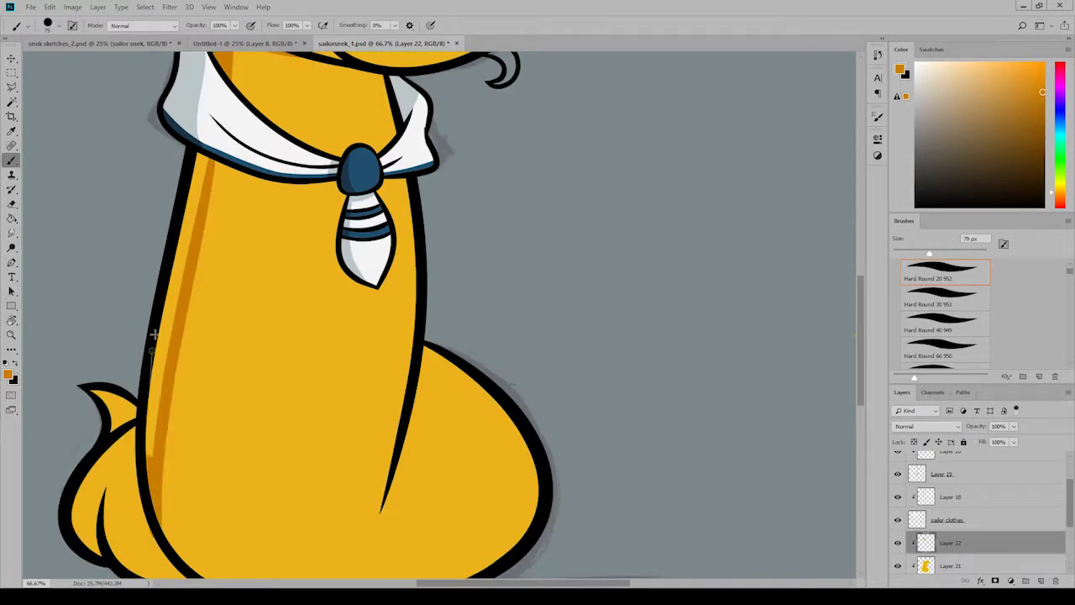
drag(150, 453, 207, 158)
mouse_move(237, 426)
mouse_down()
mouse_move(201, 361)
mouse_move(255, 487)
mouse_up()
key(bracketright)
key(bracketright)
key(bracketright)
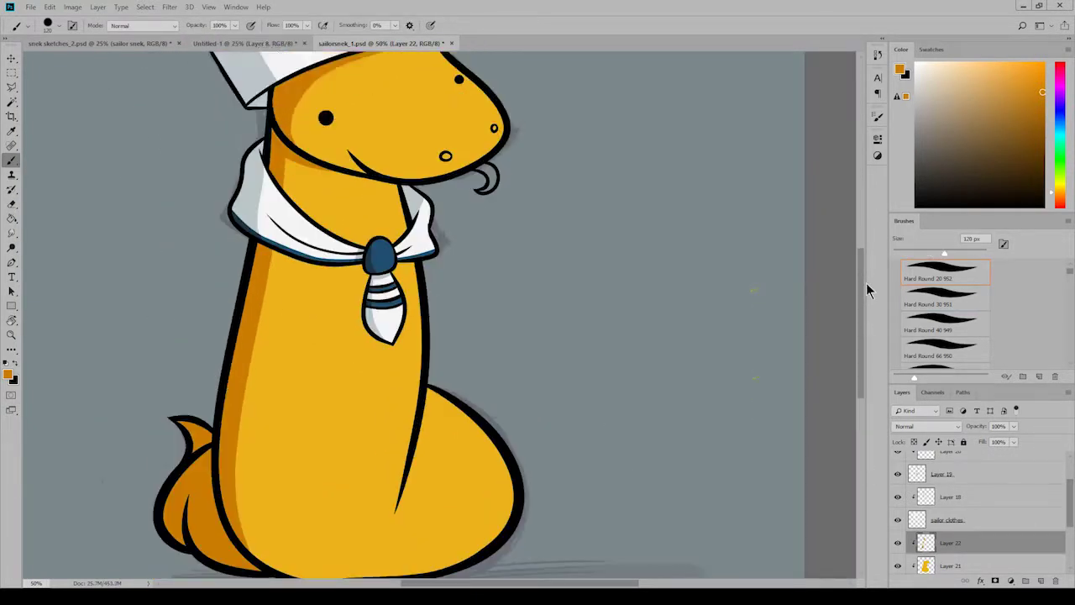
scroll(448, 319, up, 5)
key(bracketleft)
key(bracketleft)
key(bracketleft)
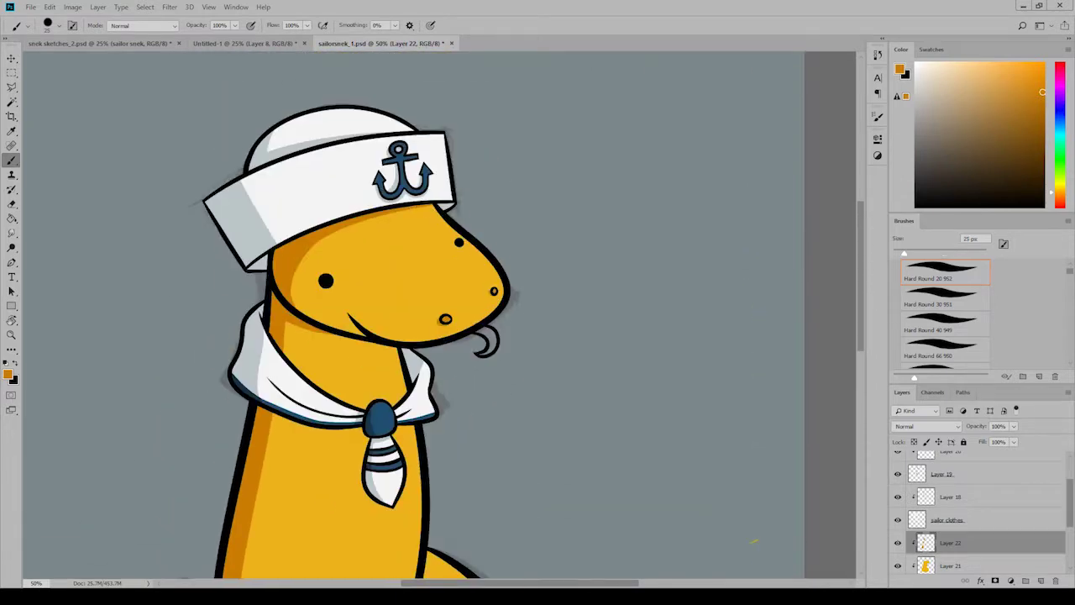
scroll(753, 542, down, 3)
Step: Add a new scale layer in Screen mode at 48% opacity, ready to brush
click(1040, 581)
click(8, 375)
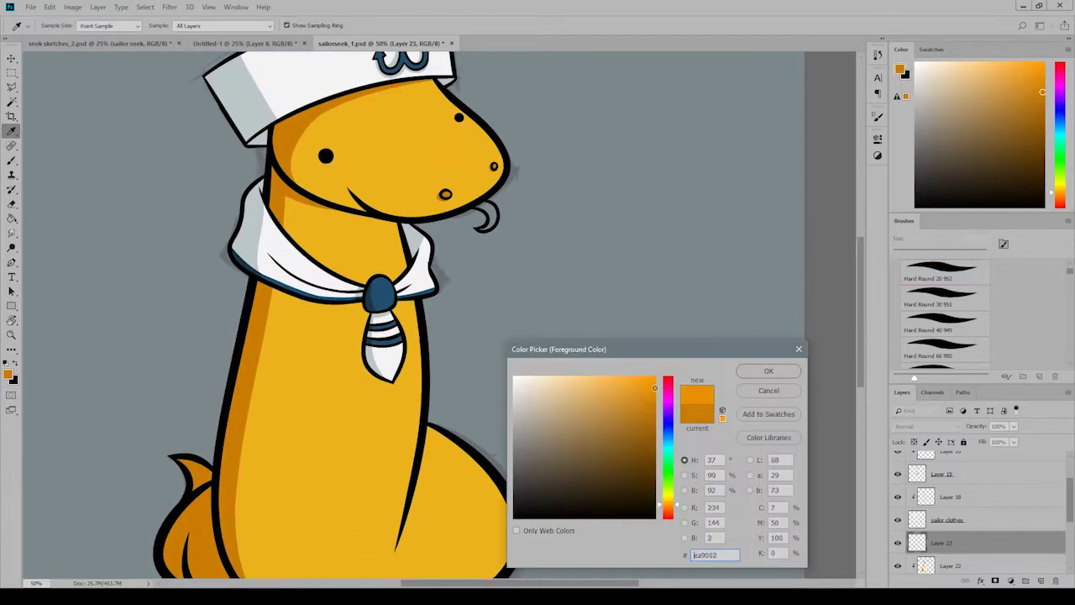
key(Return)
key(b)
key(shift+alt+s)
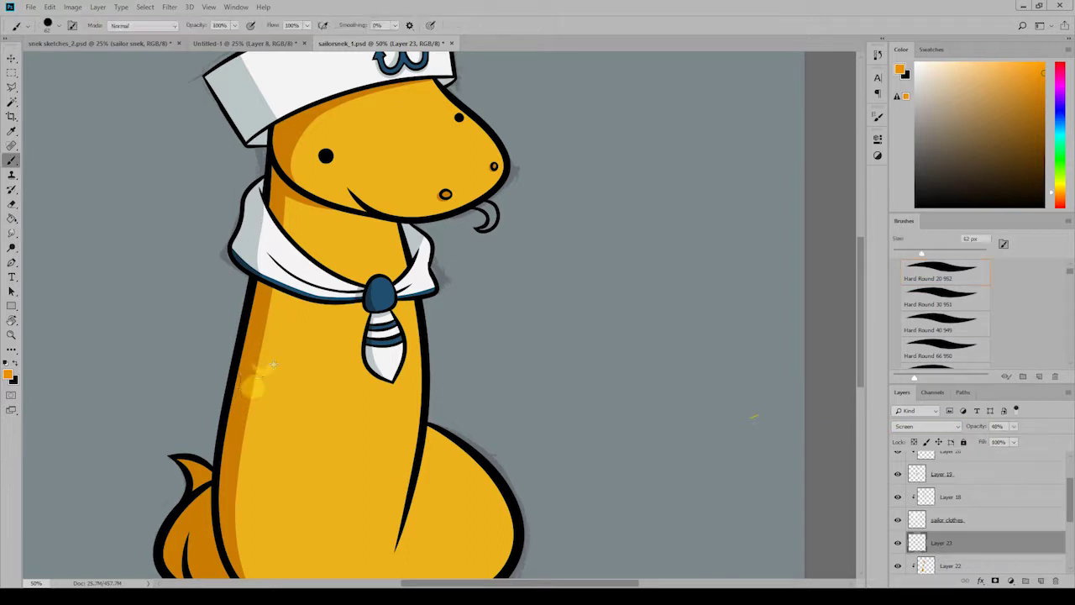
Step: Stamp rows of round scale dabs up the left body and from the collar toward the tie
click(247, 343)
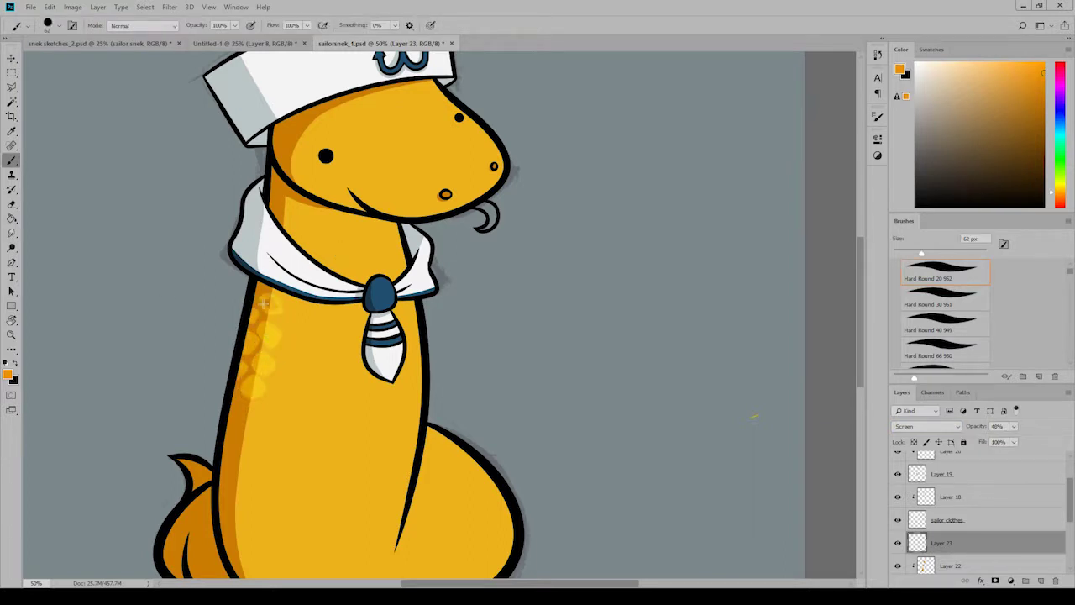
click(289, 383)
click(271, 407)
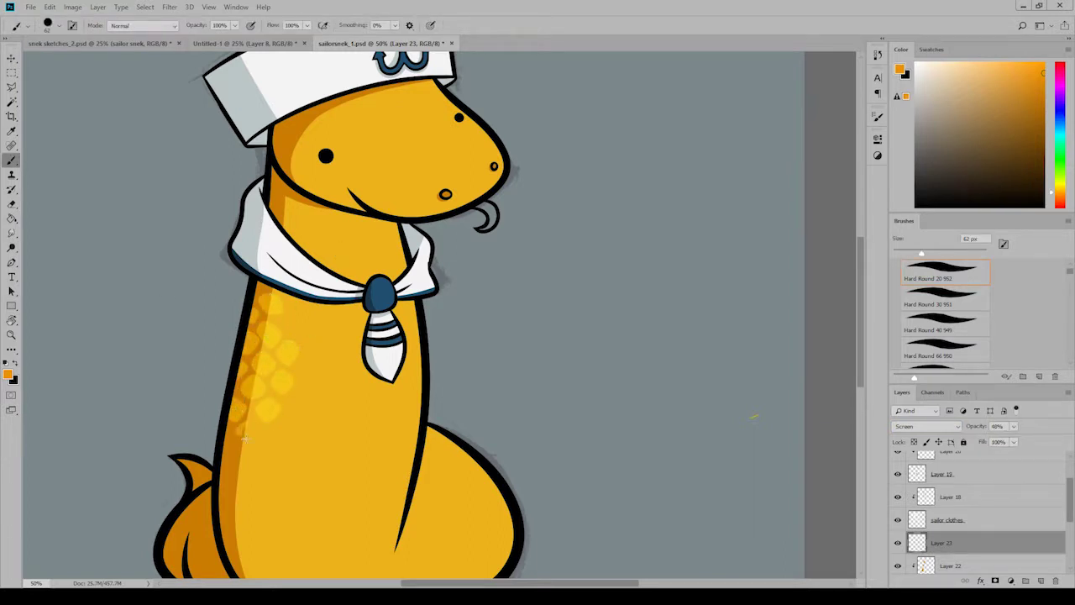
click(233, 449)
click(252, 455)
click(277, 433)
click(298, 406)
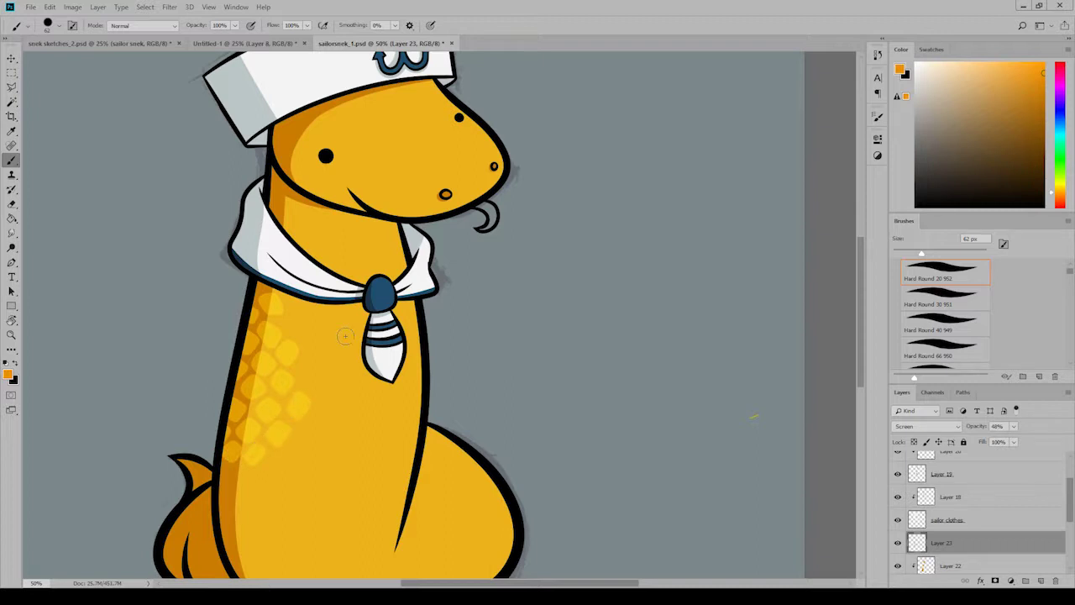
click(309, 370)
click(294, 324)
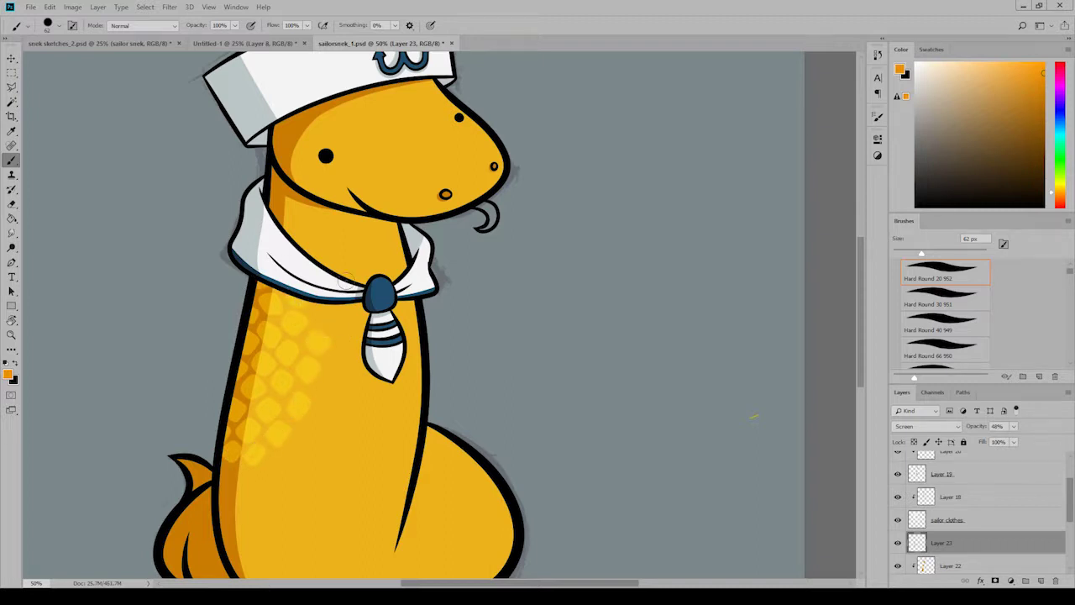
click(331, 357)
click(366, 380)
click(394, 393)
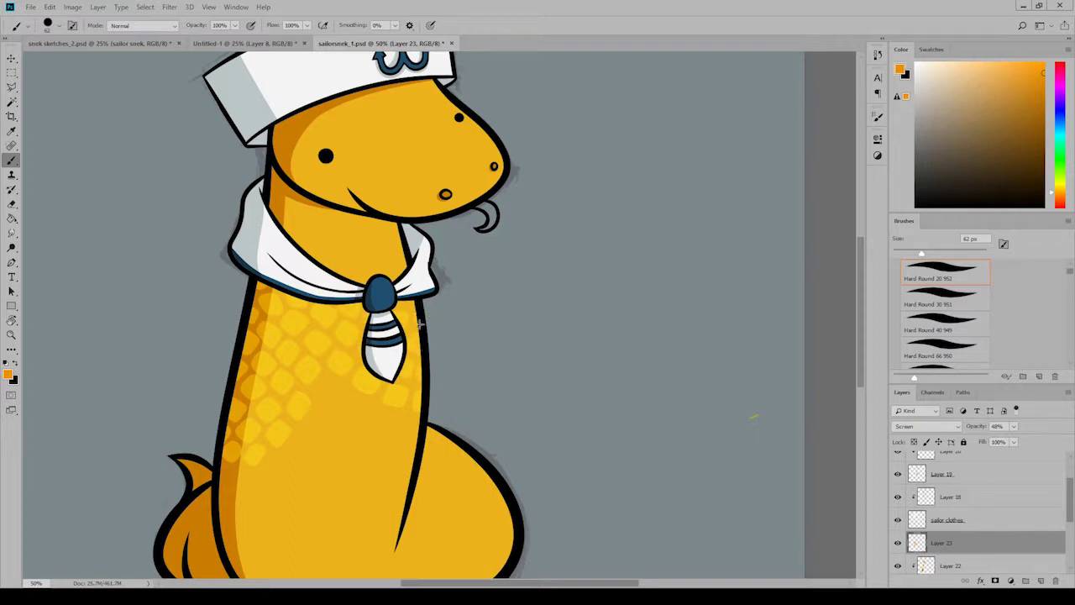
Step: Stamp diagonal rows of scales across the mid and lower body
click(330, 386)
click(355, 402)
click(382, 421)
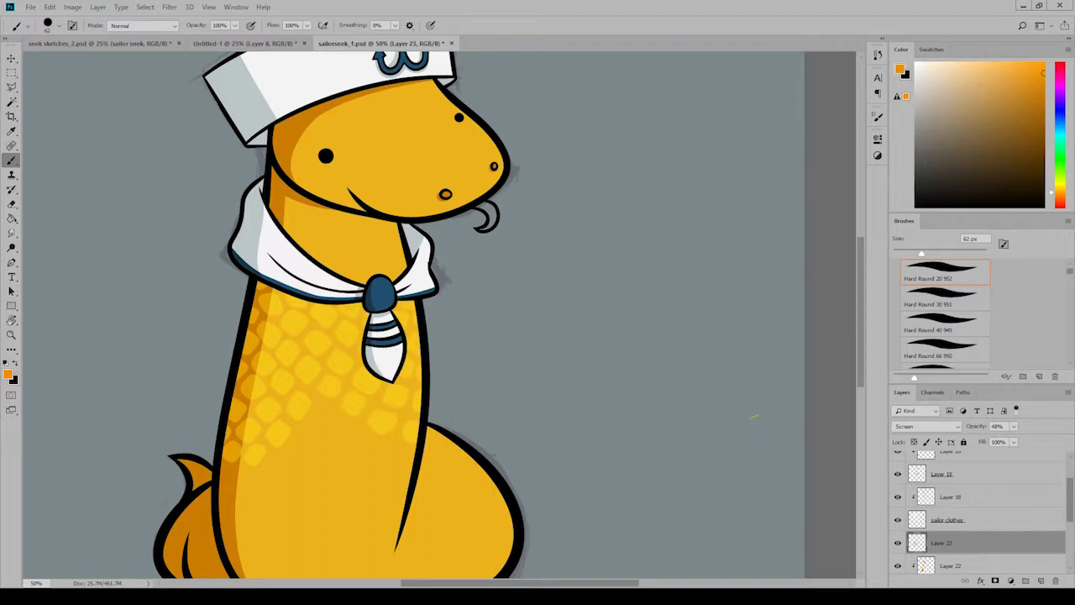
click(324, 418)
click(303, 442)
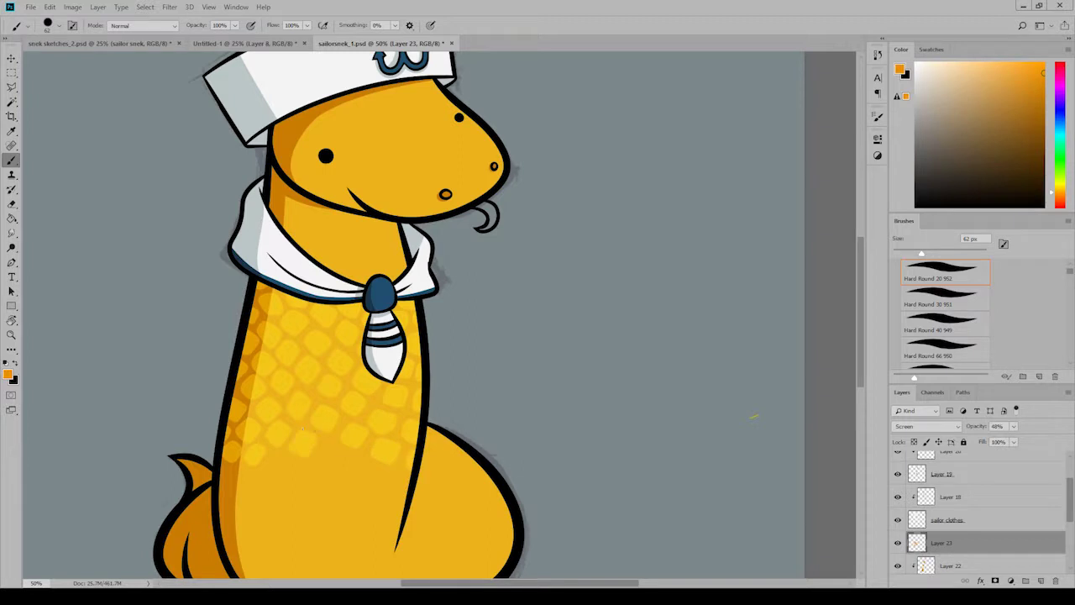
click(331, 458)
click(356, 470)
click(387, 482)
click(279, 460)
click(309, 477)
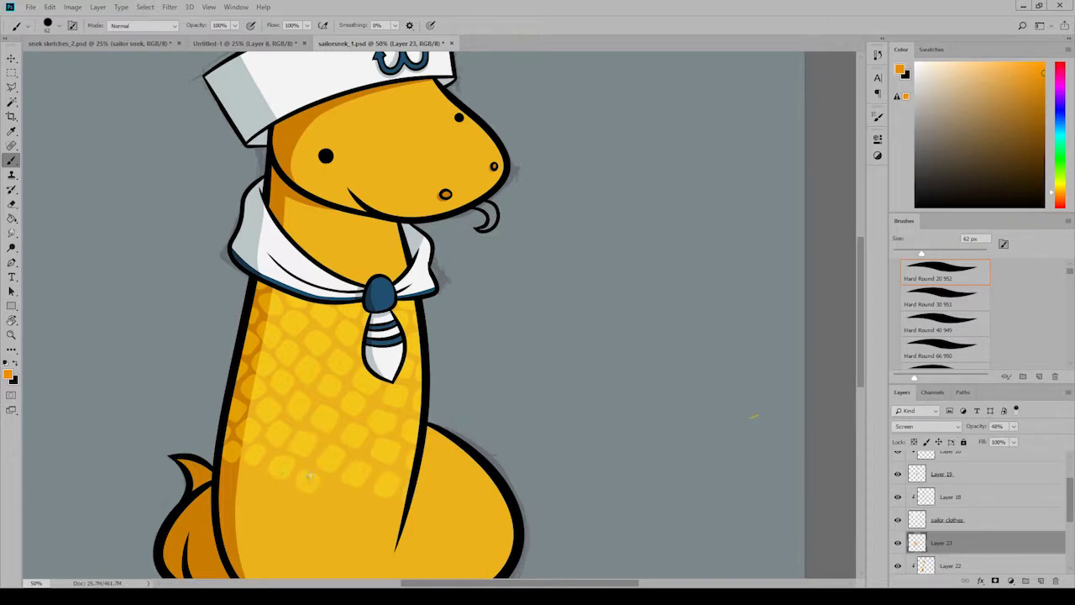
click(367, 507)
click(391, 510)
Step: Add several rows of scales along the lower and bottom body
drag(860, 360, 859, 405)
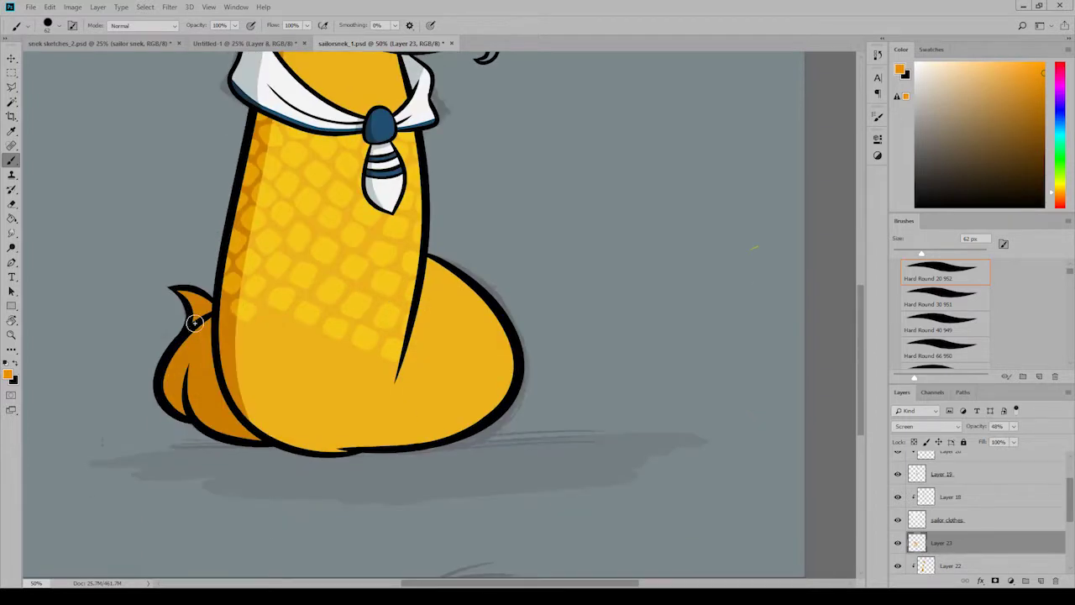
click(372, 371)
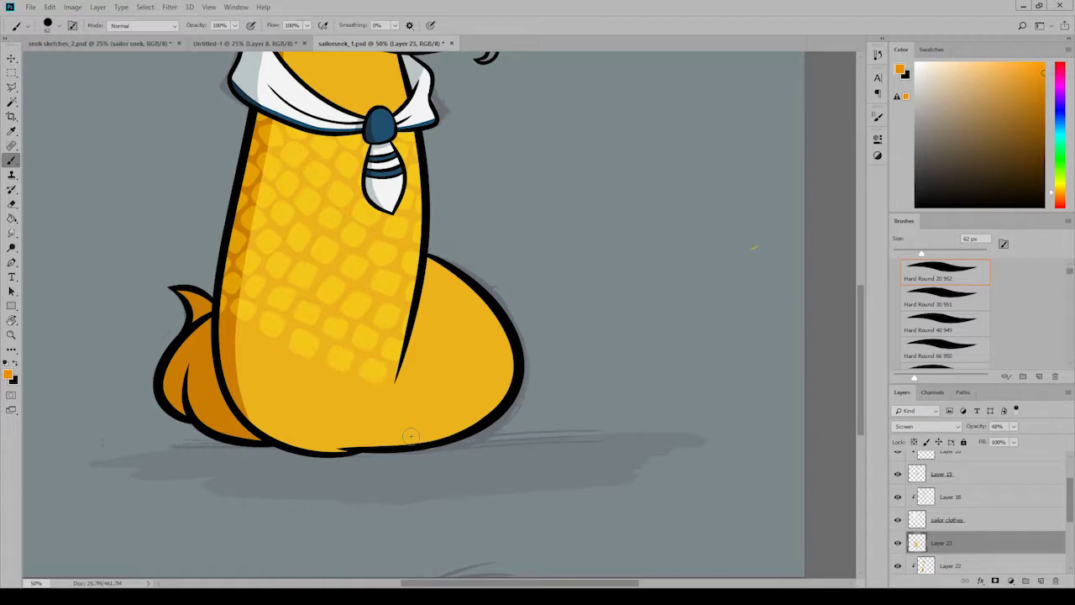
click(275, 359)
click(309, 374)
click(342, 387)
click(375, 395)
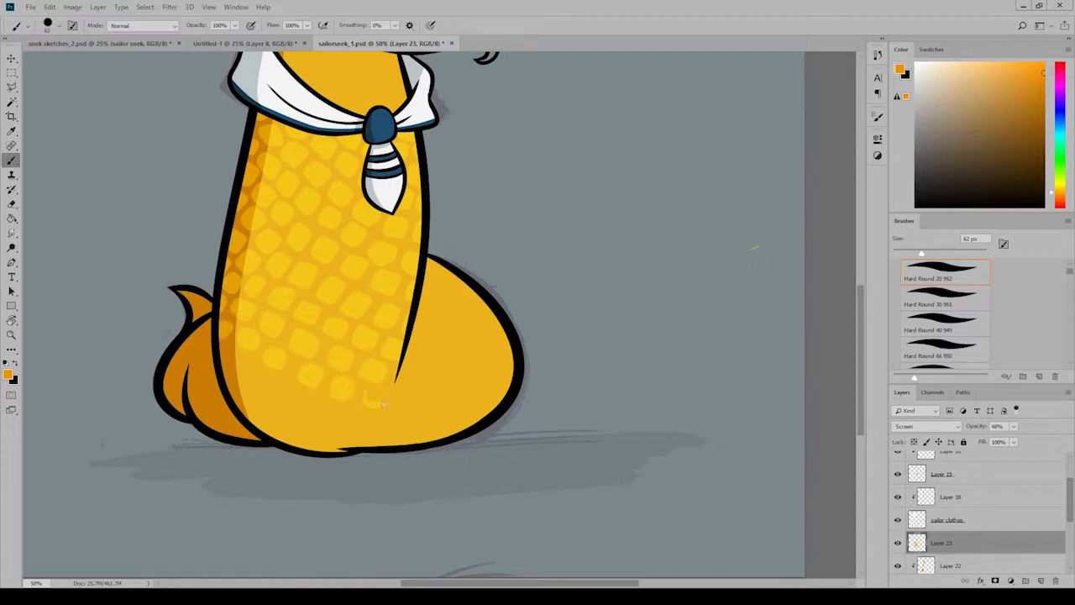
click(254, 374)
click(284, 393)
click(316, 402)
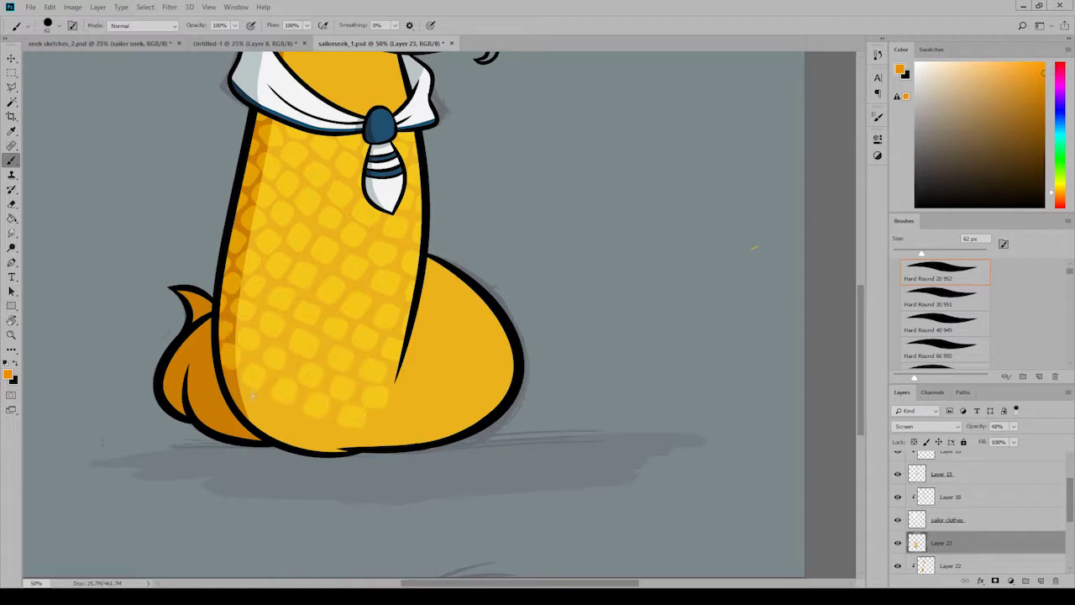
click(257, 407)
click(289, 423)
click(323, 435)
click(359, 436)
click(383, 420)
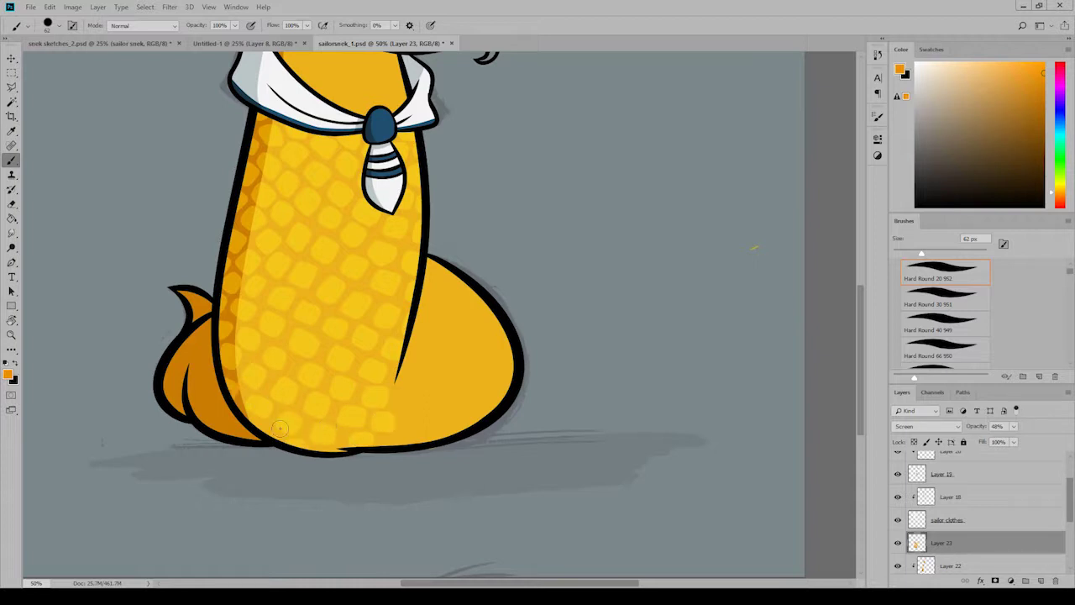
Step: Raise the scale layer to 62% opacity and cover the belly with scales
drag(1013, 425, 1023, 439)
click(417, 425)
click(447, 416)
click(475, 402)
click(412, 398)
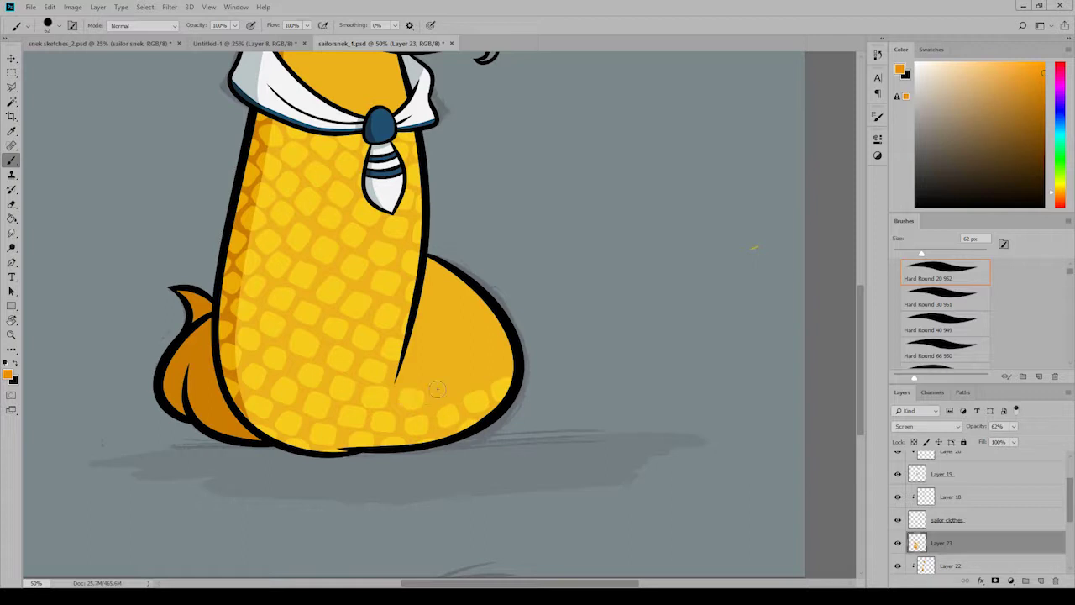
click(442, 388)
click(475, 373)
click(486, 342)
click(455, 358)
click(417, 371)
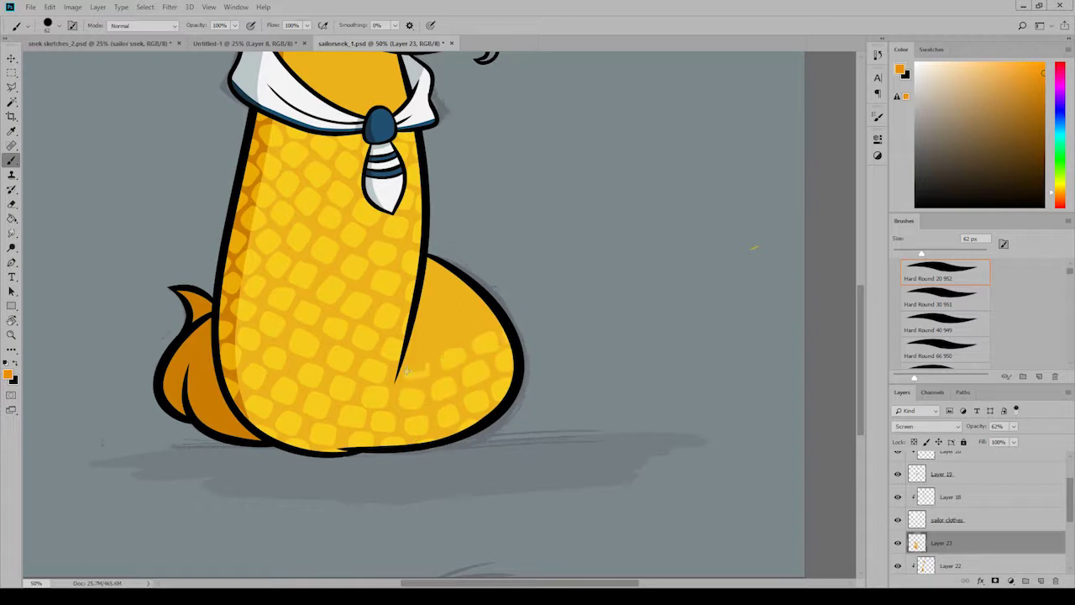
click(434, 339)
click(470, 326)
click(472, 294)
click(439, 309)
click(409, 347)
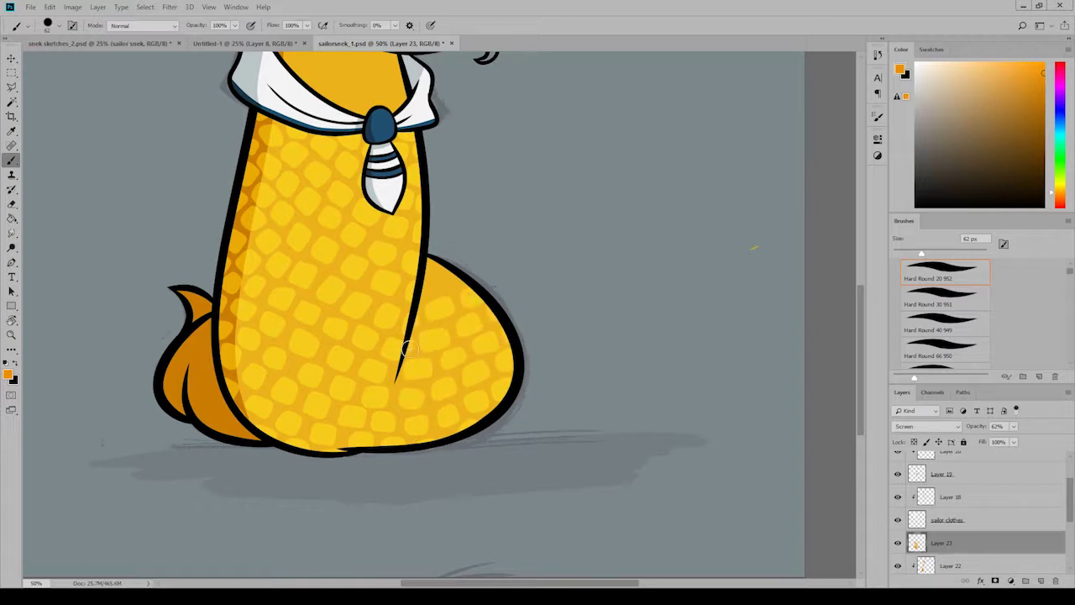
click(434, 264)
Step: Stamp scales down the orange tail
click(205, 353)
click(206, 331)
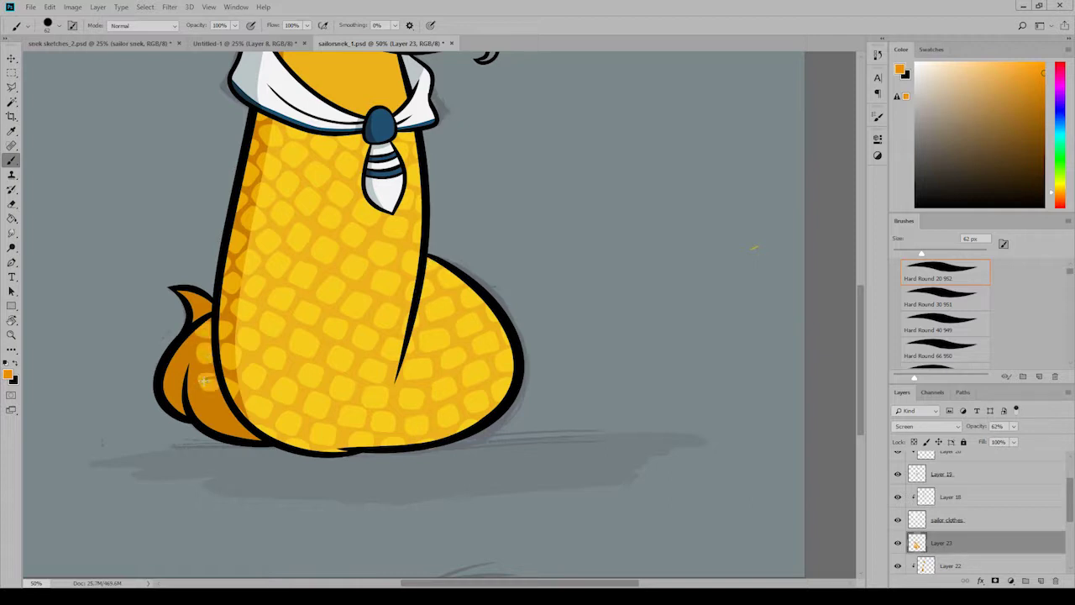
click(208, 381)
click(189, 388)
click(198, 406)
click(214, 423)
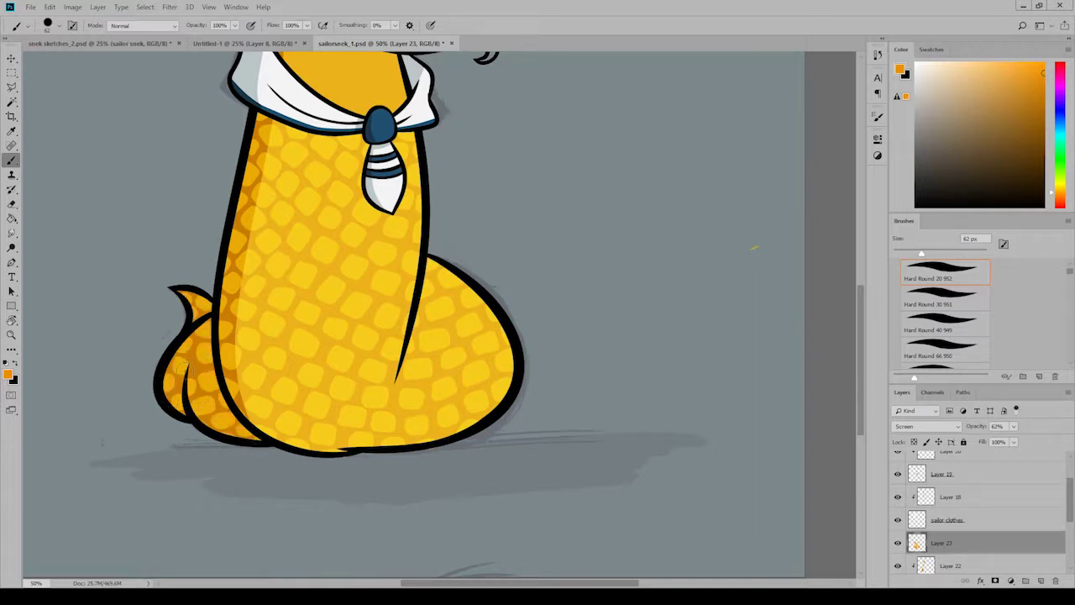
Step: Stamp scales across the neck below the head
scroll(299, 324, up, 5)
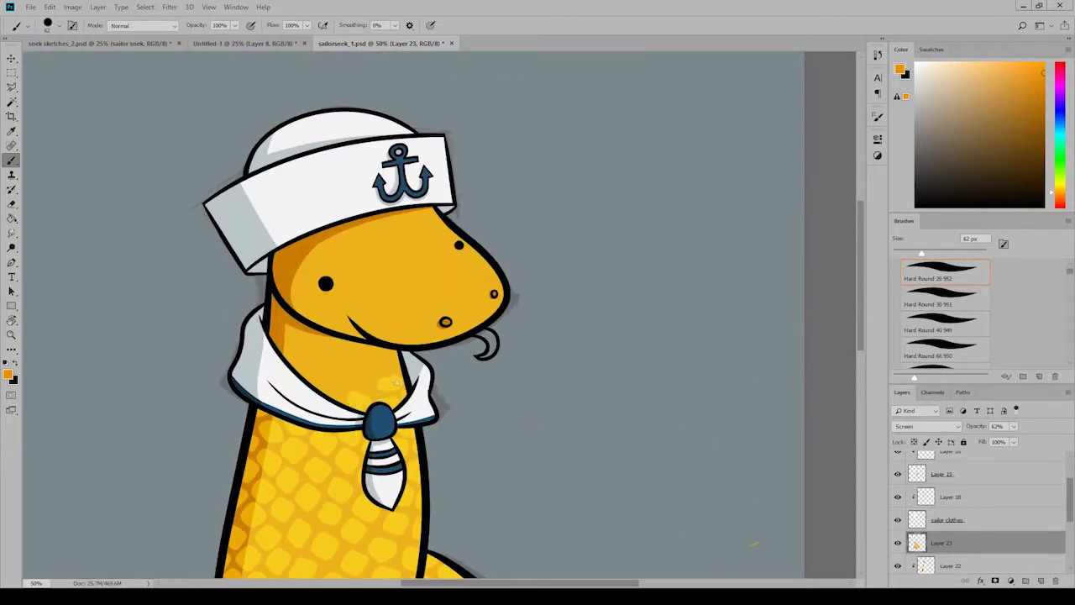
click(338, 365)
click(312, 370)
click(291, 346)
click(318, 349)
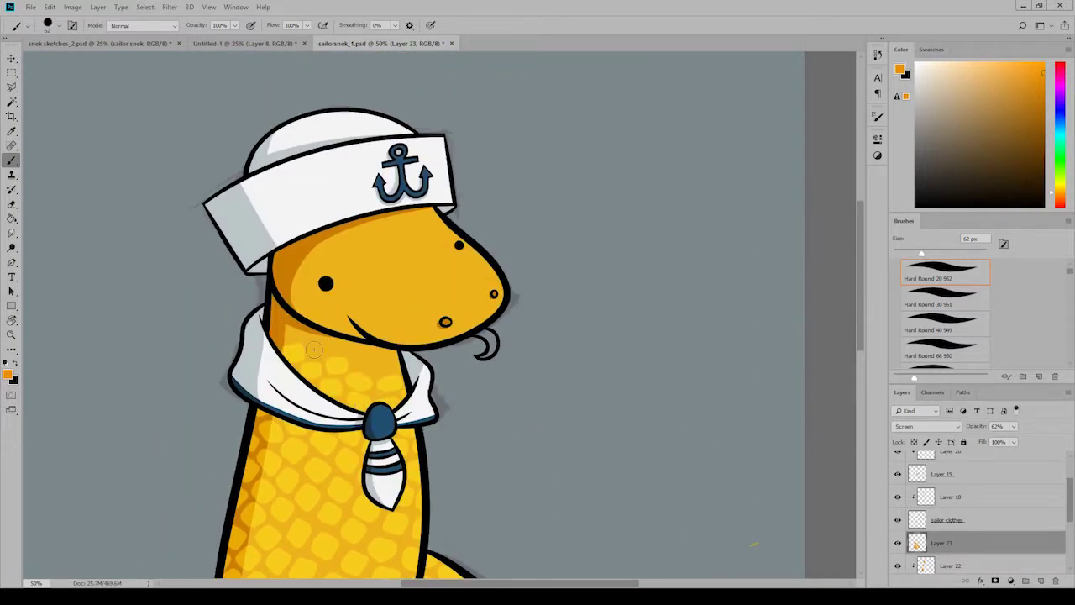
click(301, 331)
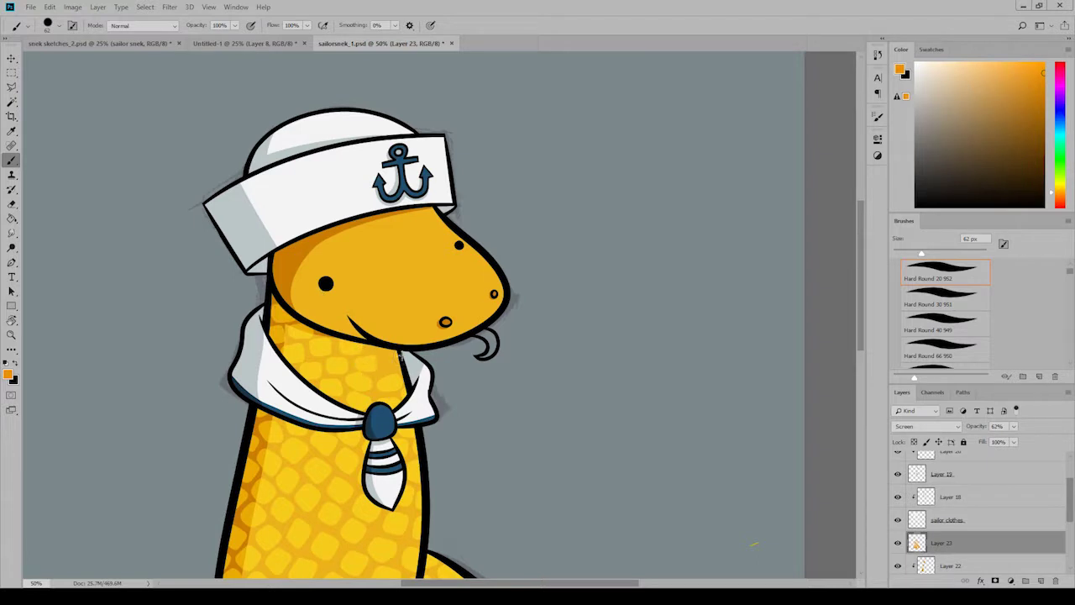
Step: Stamp scales over the head up to just below the hat brim
click(287, 252)
click(300, 266)
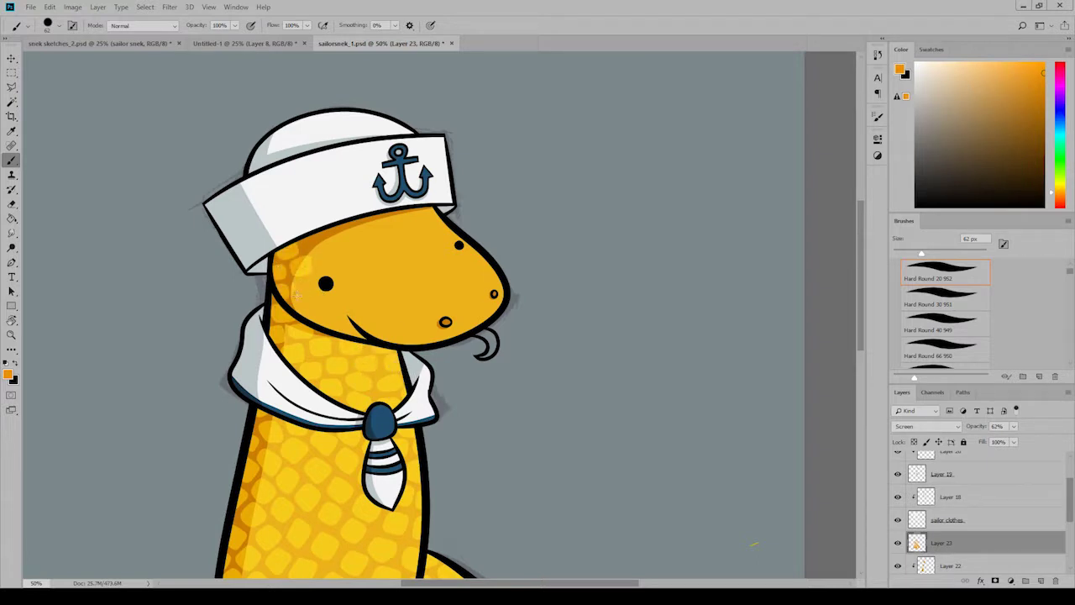
click(301, 289)
click(314, 242)
click(323, 261)
click(341, 240)
click(371, 241)
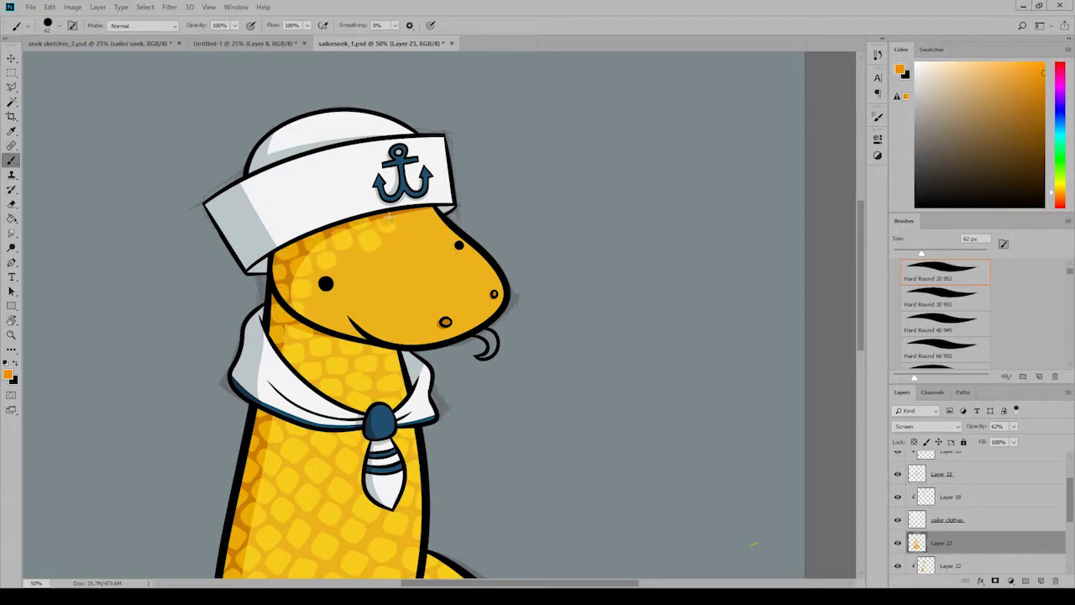
click(406, 218)
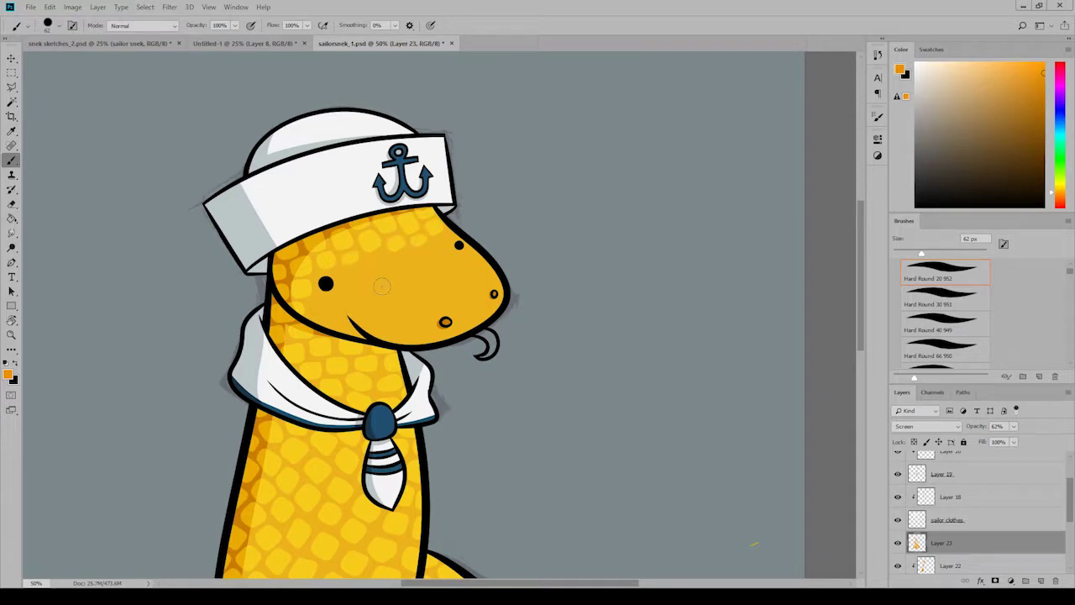
Step: Zoom out and set the scale layer's blend mode to Multiply
click(208, 7)
click(257, 89)
click(926, 426)
click(928, 191)
Step: Set the scale layer to 100% opacity, paint the tongue red and add white edge highlights
mouse_move(999, 436)
mouse_down()
mouse_move(1014, 436)
mouse_move(973, 440)
mouse_up()
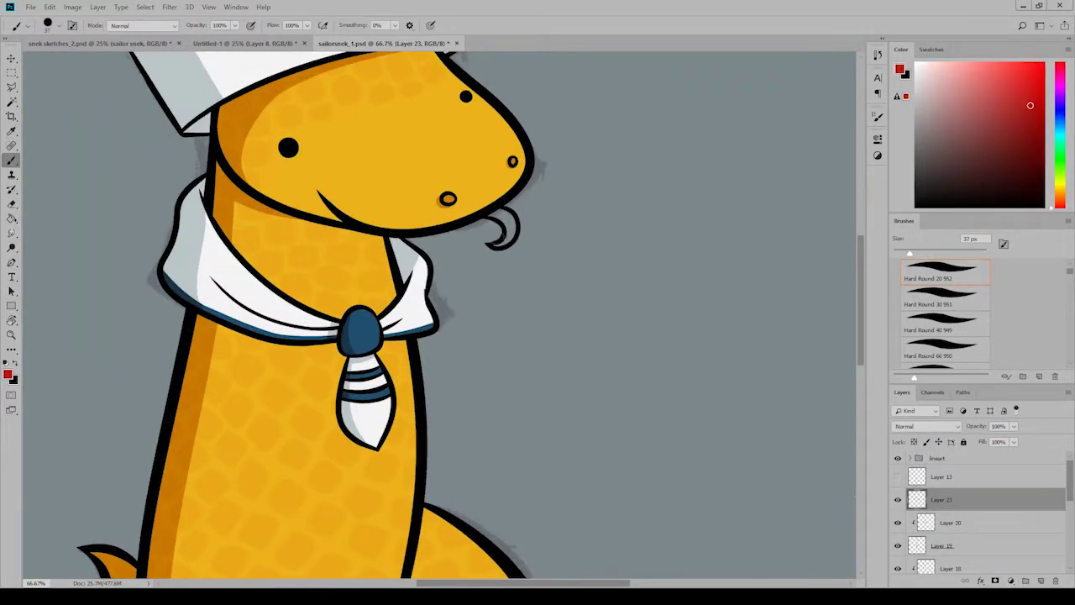
drag(491, 216, 499, 244)
drag(438, 187, 520, 265)
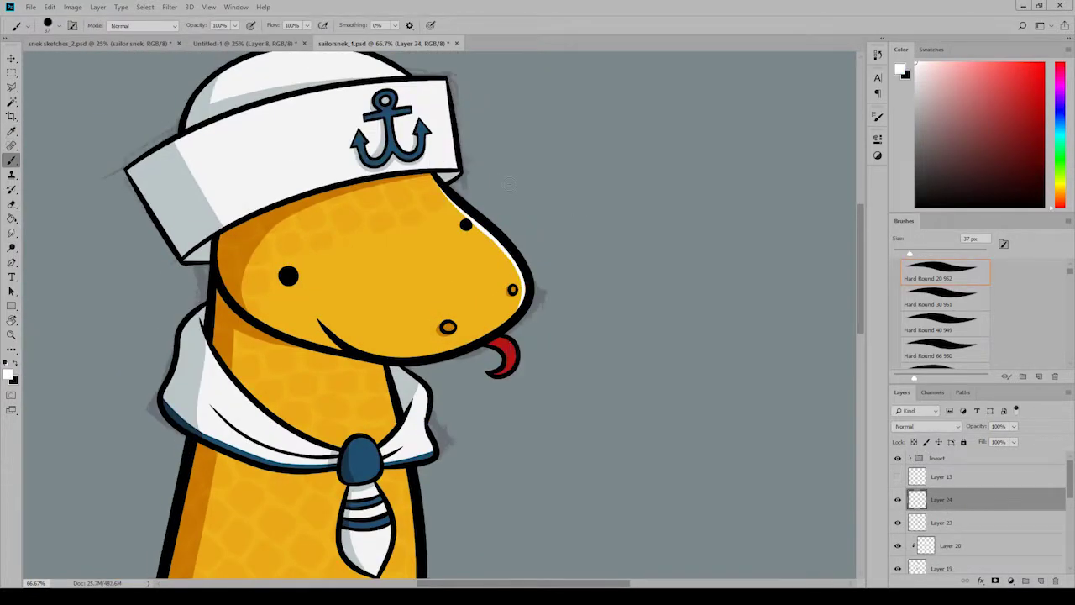
scroll(507, 183, down, 5)
drag(383, 529, 382, 92)
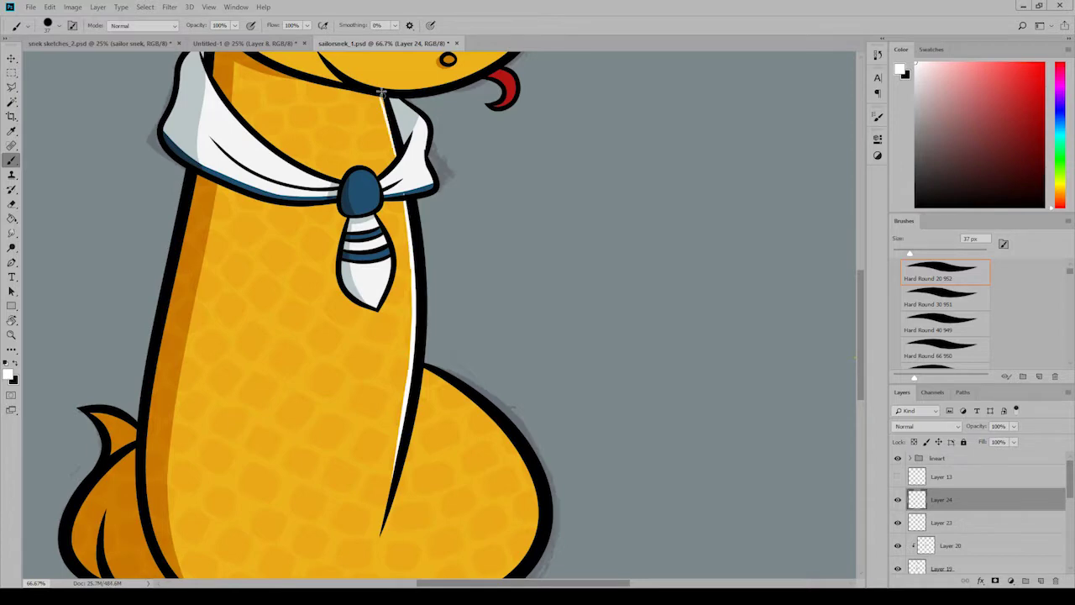
scroll(863, 353, down, 2)
drag(424, 280, 541, 413)
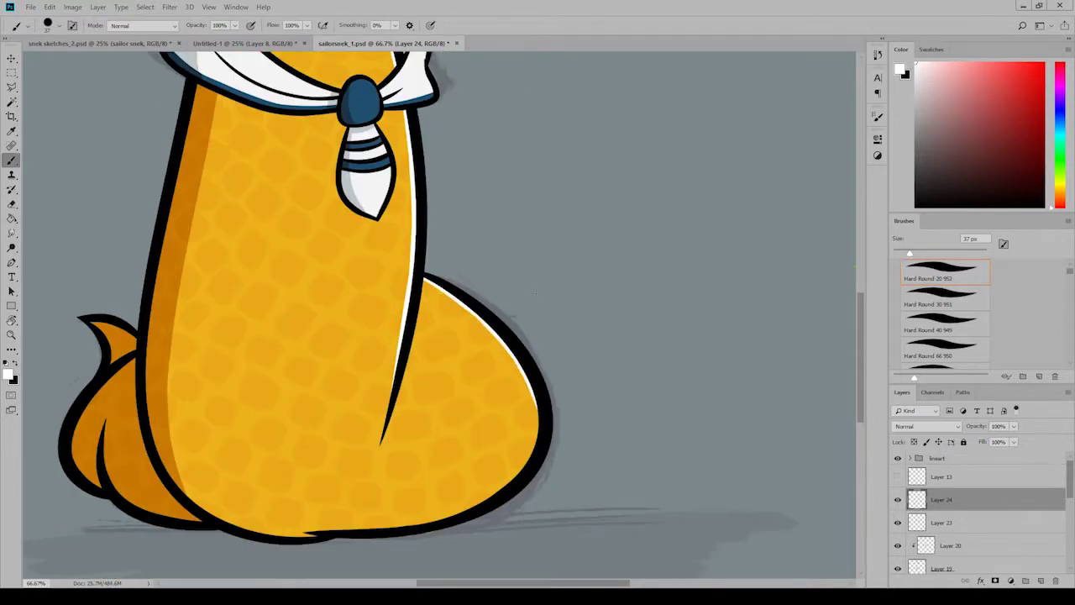
scroll(535, 292, up, 5)
Step: Blend the highlight layer as Overlay at 35% opacity and add a shine-dot layer
click(924, 426)
click(962, 291)
drag(1014, 425, 1008, 441)
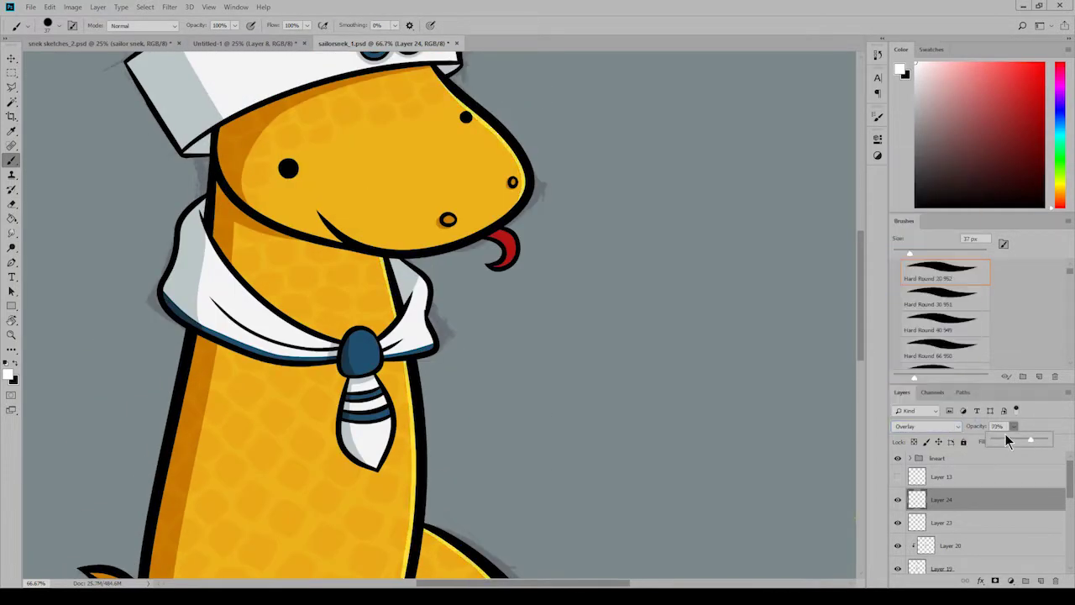
key(ctrl+shift+alt+n)
scroll(865, 336, down, 3)
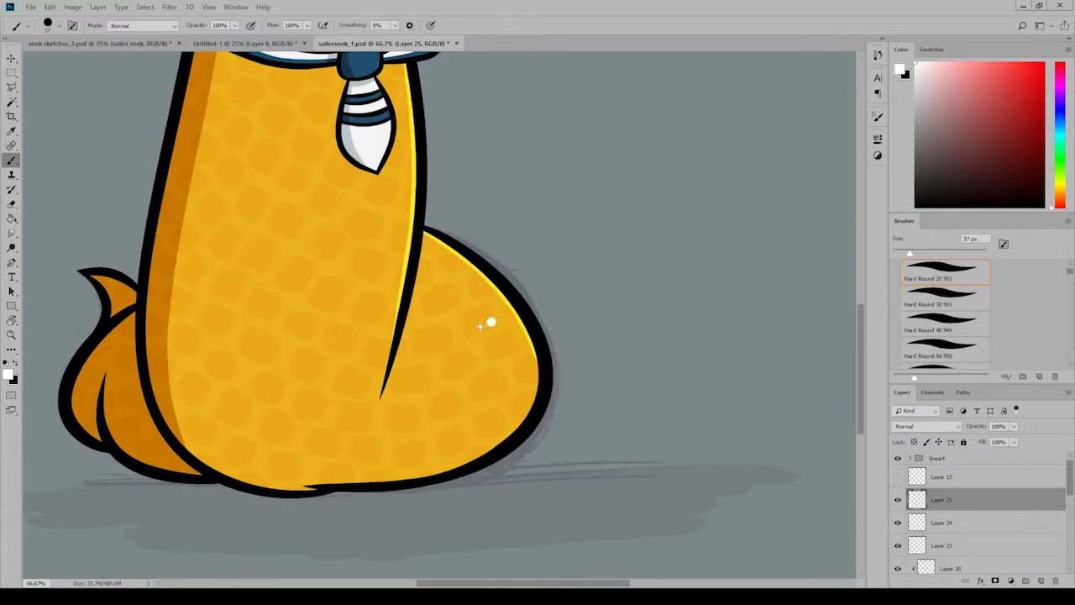
scroll(863, 353, up, 1)
Step: Zoom out, paint a dark ground shadow under the snake on a new layer, and trim its right and lower parts
click(208, 7)
click(223, 100)
key(ctrl+minus)
key(ctrl+shift+alt+n)
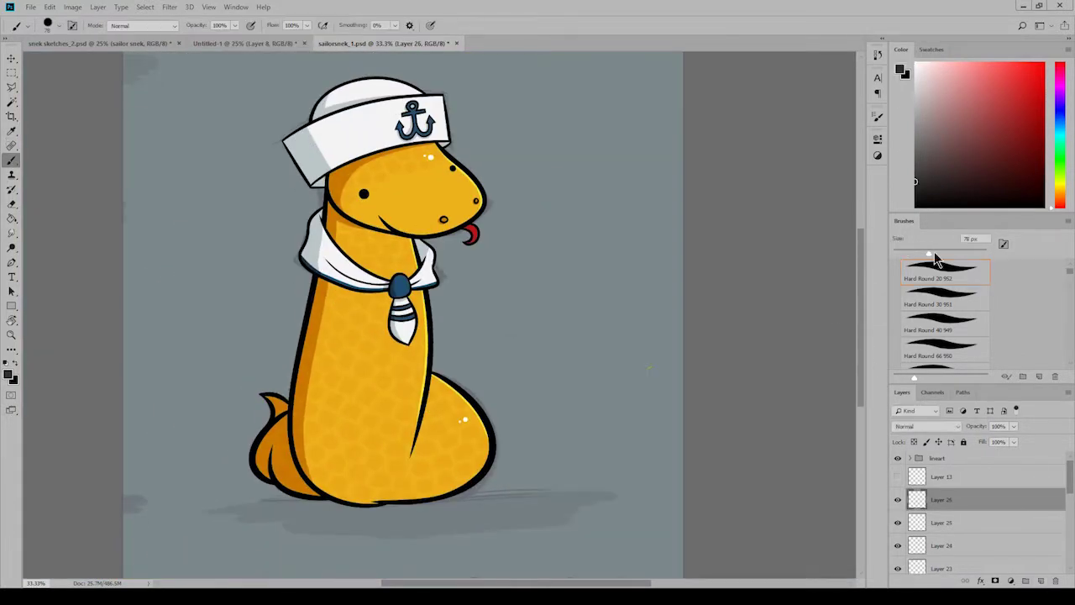
key(x)
mouse_move(319, 504)
mouse_down()
mouse_move(252, 499)
mouse_move(521, 503)
mouse_move(331, 514)
mouse_up()
key(e)
drag(495, 495, 304, 525)
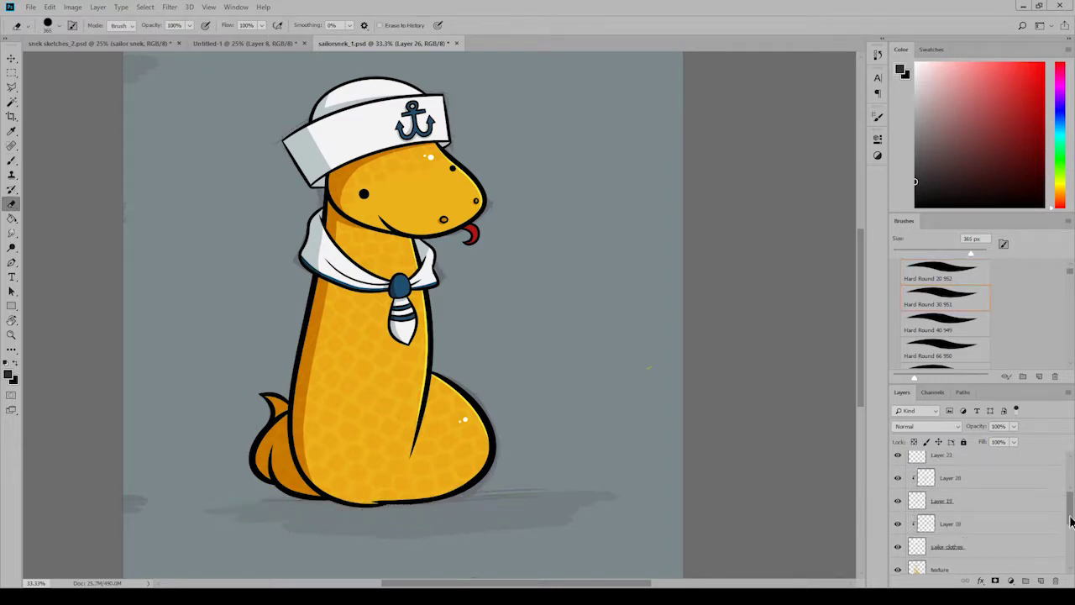
Step: Erase the remaining ground shadow, then select the sailor clothes layer and zoom in on the head
drag(1070, 474, 1073, 514)
click(947, 520)
key(x)
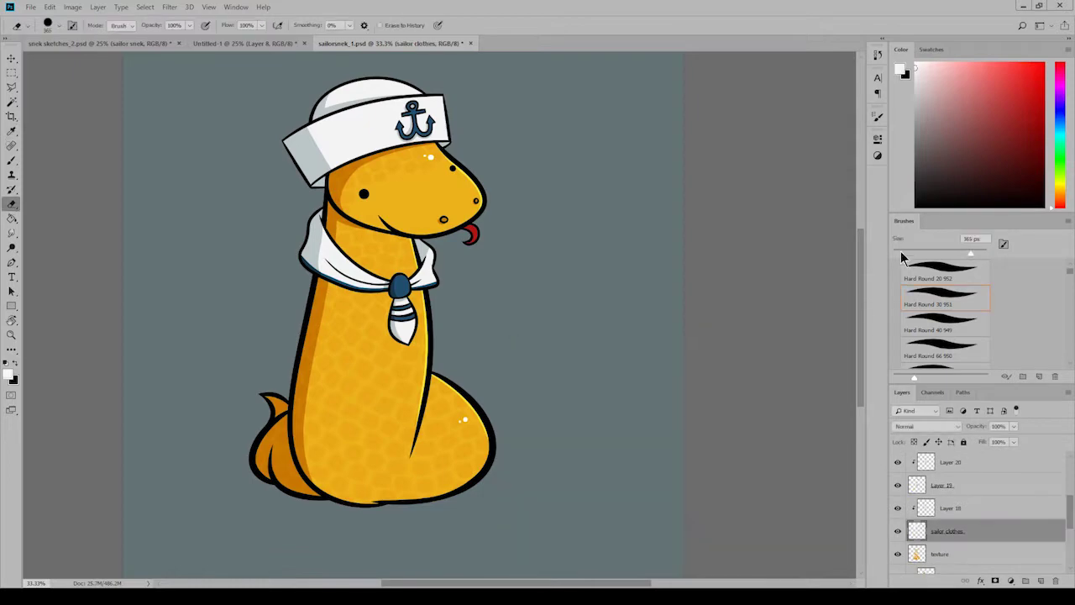
key(b)
key(ctrl+plus)
key(ctrl+plus)
key(e)
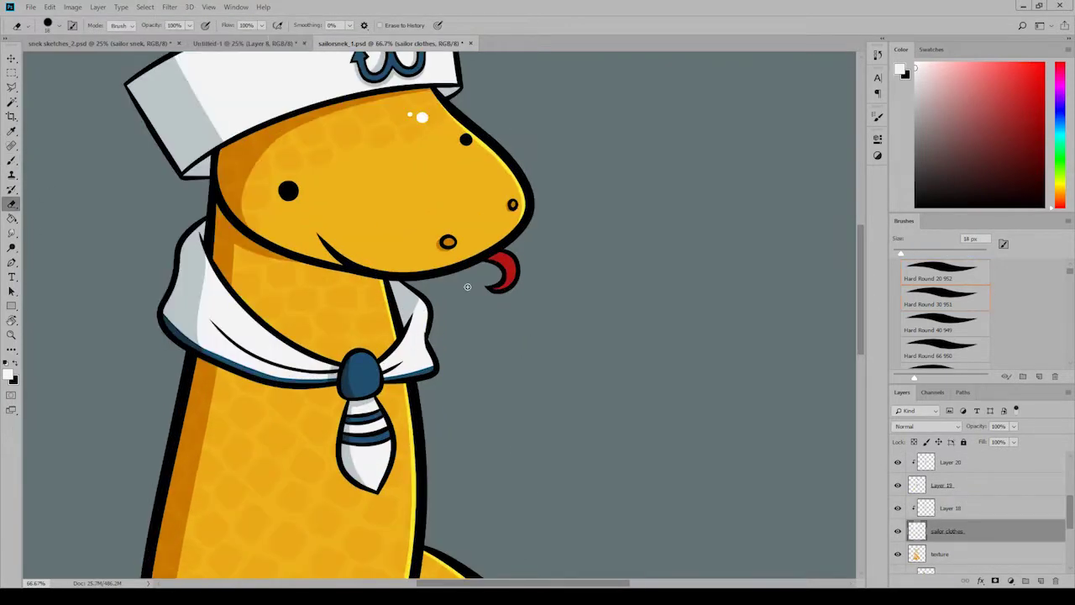
drag(860, 290, 860, 363)
key(alt+bracketleft)
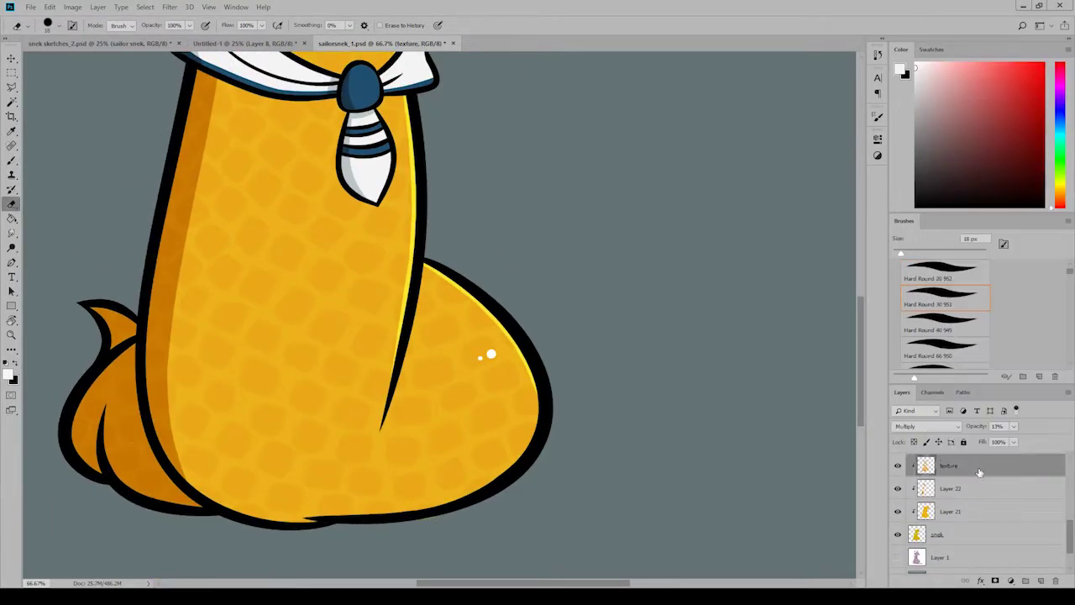
Step: Select Layer 27 and pick the snake's orange colour
click(977, 495)
key(b)
alt+click(659, 458)
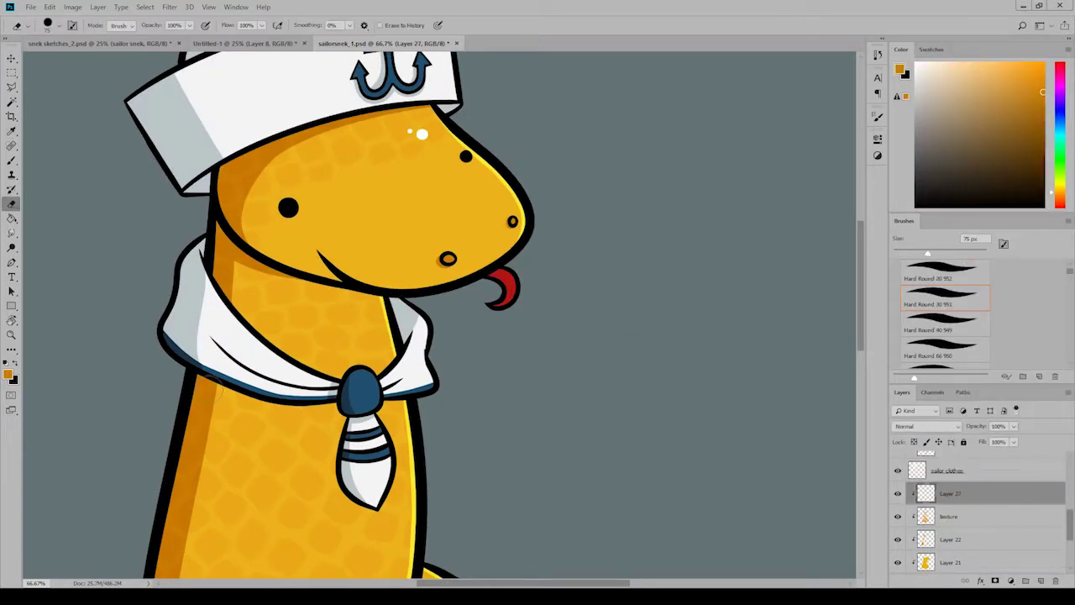
key(e)
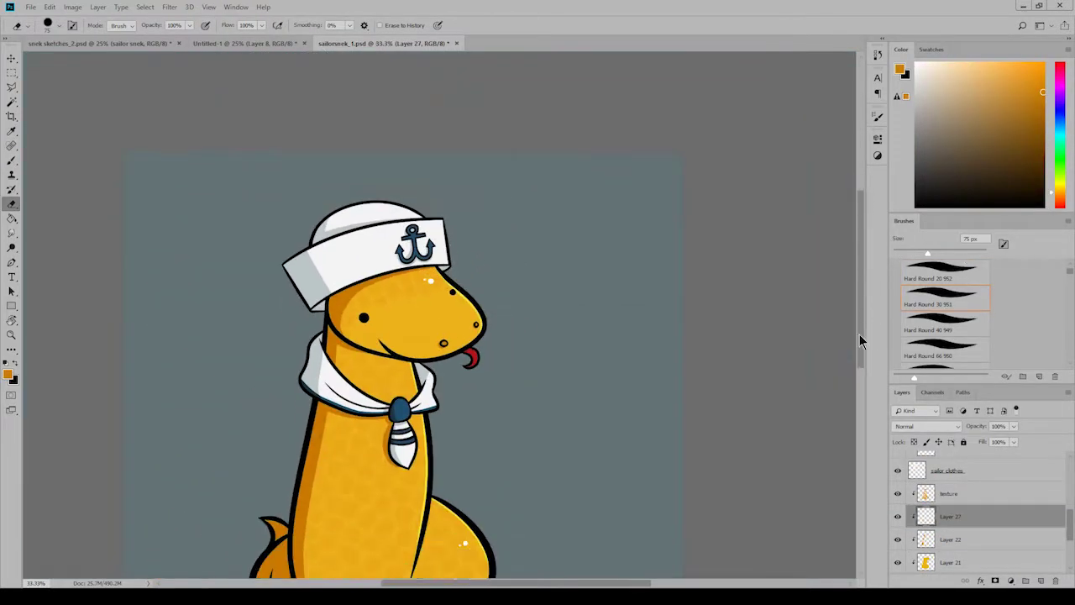
Step: Set the colour to #ffffff and brush the white outline up the left side, neck and hat top
text(ffffff)
key(Return)
key(b)
drag(307, 309, 251, 517)
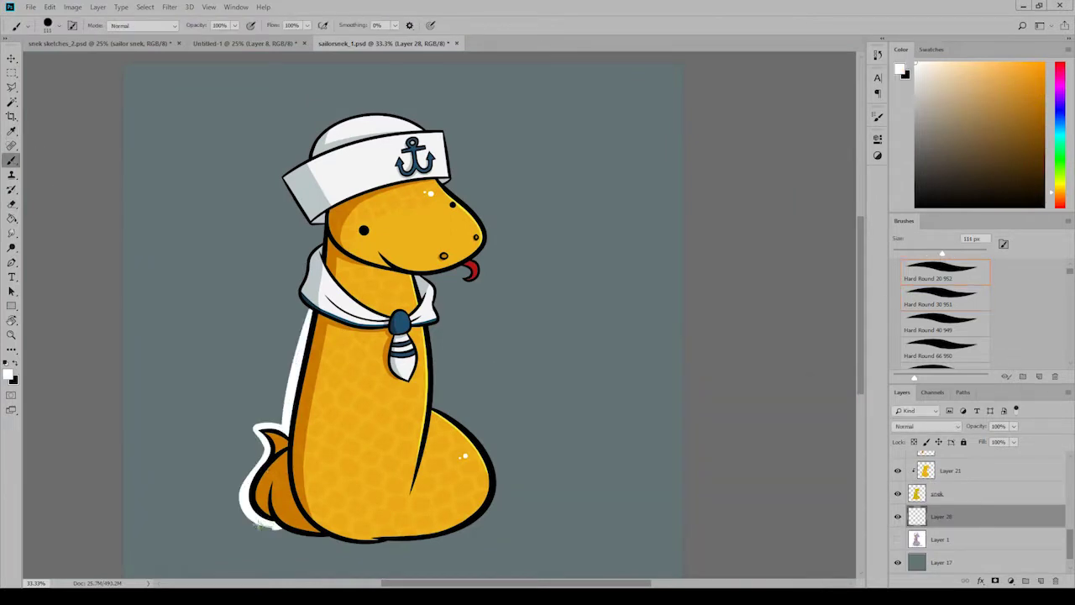
drag(304, 309, 313, 156)
scroll(312, 156, up, 3)
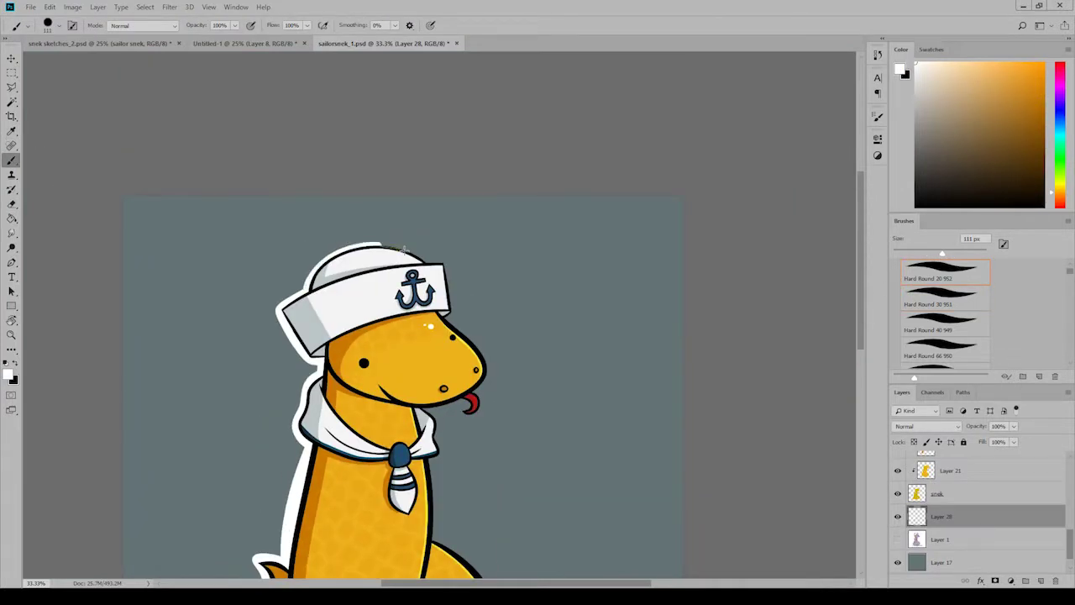
mouse_move(313, 287)
mouse_down()
mouse_move(455, 257)
mouse_move(460, 319)
mouse_up()
Step: Carry the white outline down the head to the tongue and around the bulge and bottom
scroll(460, 319, right, 3)
scroll(352, 202, down, 3)
drag(346, 201, 372, 294)
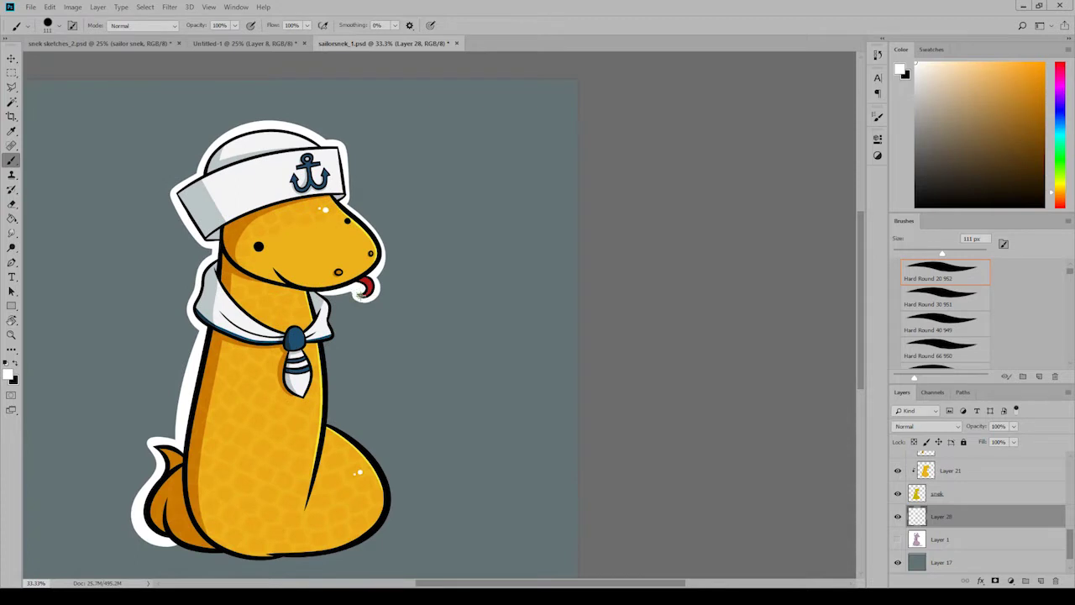
scroll(308, 270, down, 3)
drag(332, 194, 393, 369)
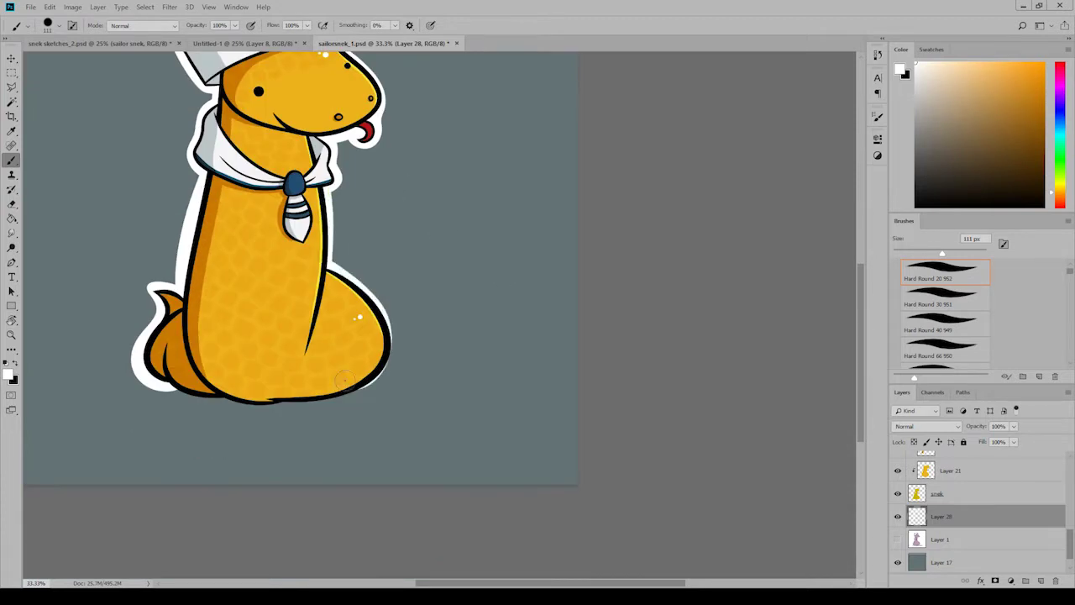
key(ctrl+z)
drag(177, 388, 388, 370)
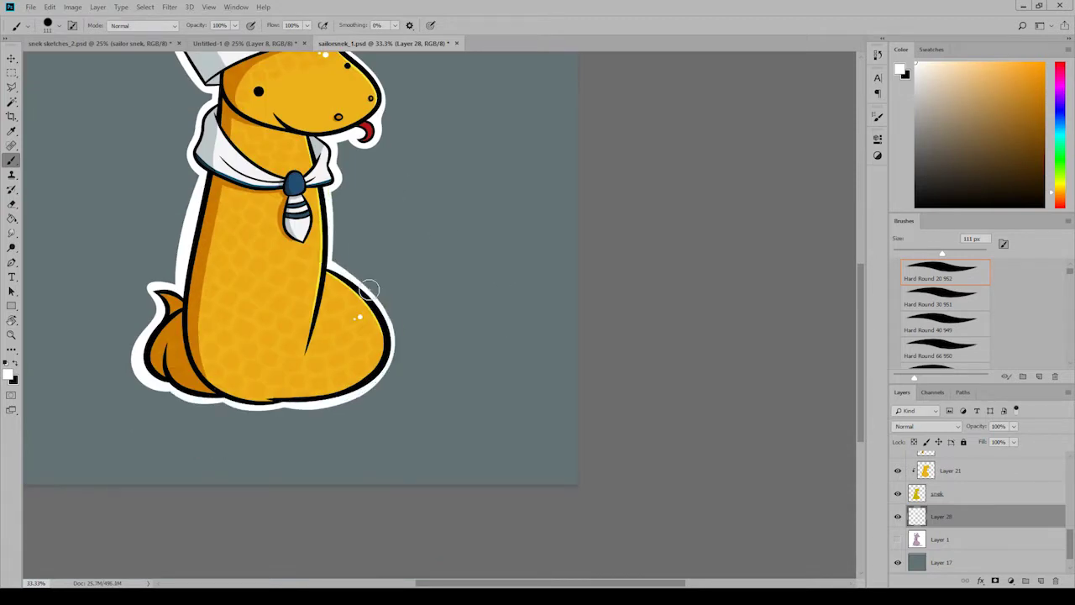
key(ctrl+minus)
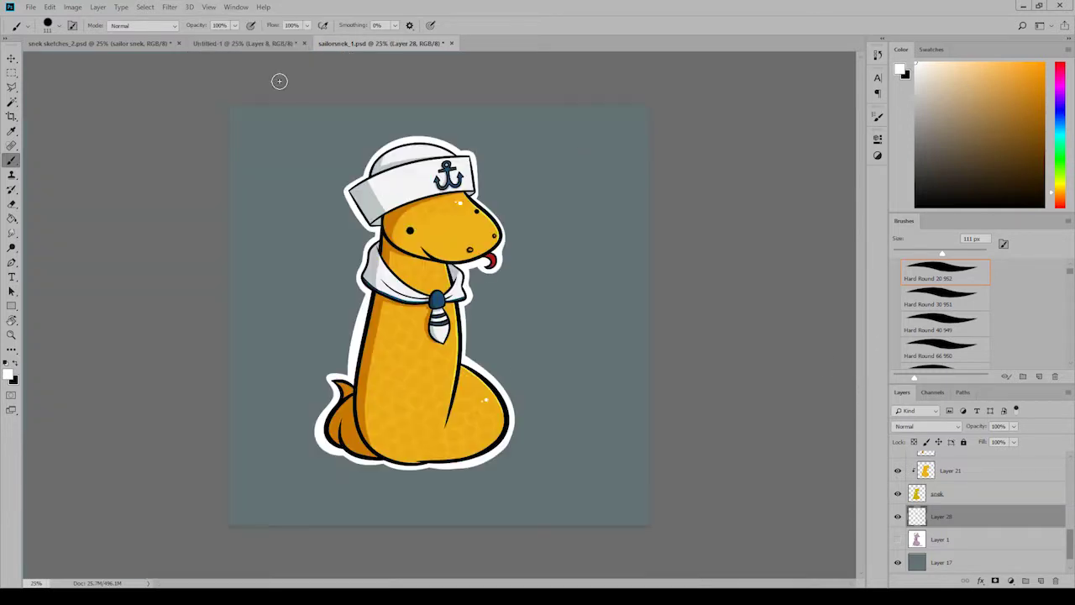
shift+click(991, 545)
Step: Merge the snake layers and add a faint red tint rectangle clipped to the snake
scroll(991, 545, up, 2)
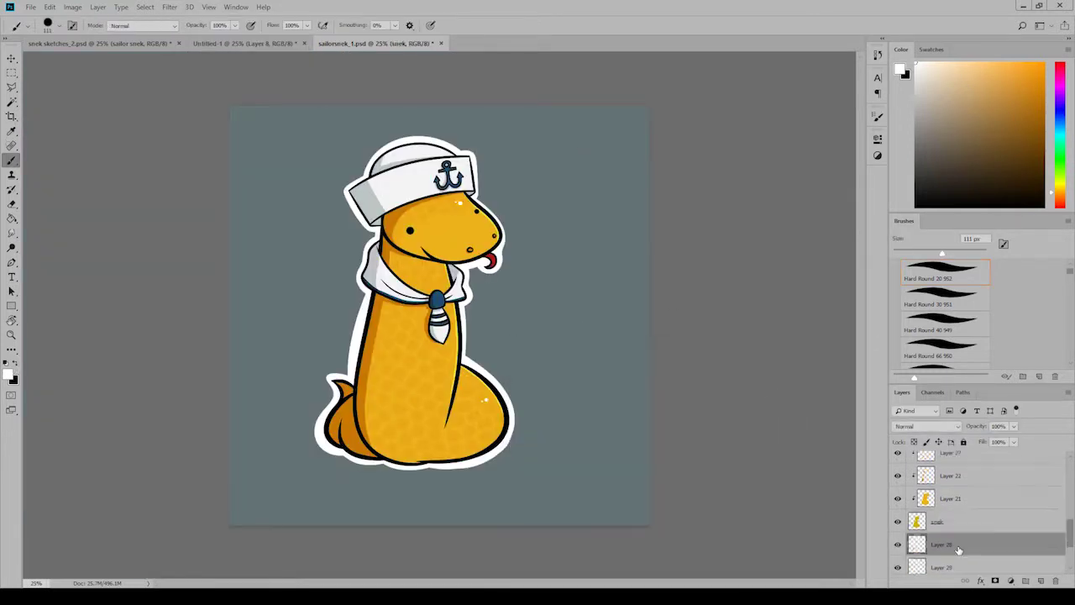
scroll(995, 545, up, 2)
scroll(1002, 549, up, 2)
key(ctrl+e)
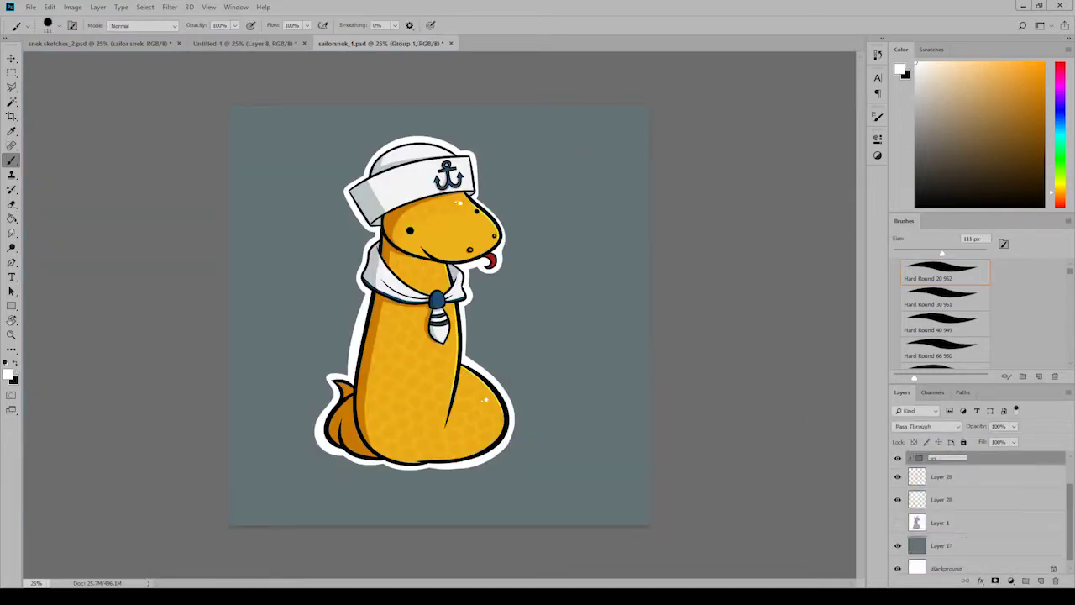
key(u)
drag(249, 108, 575, 495)
key(ctrl+alt+g)
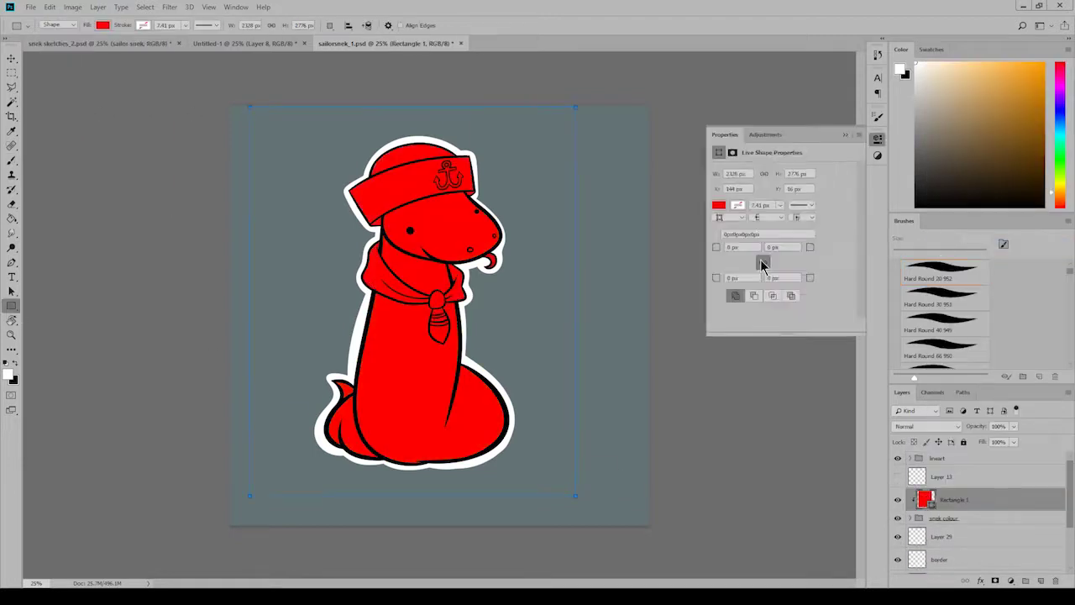
key(shift+alt+s)
drag(1014, 426, 977, 437)
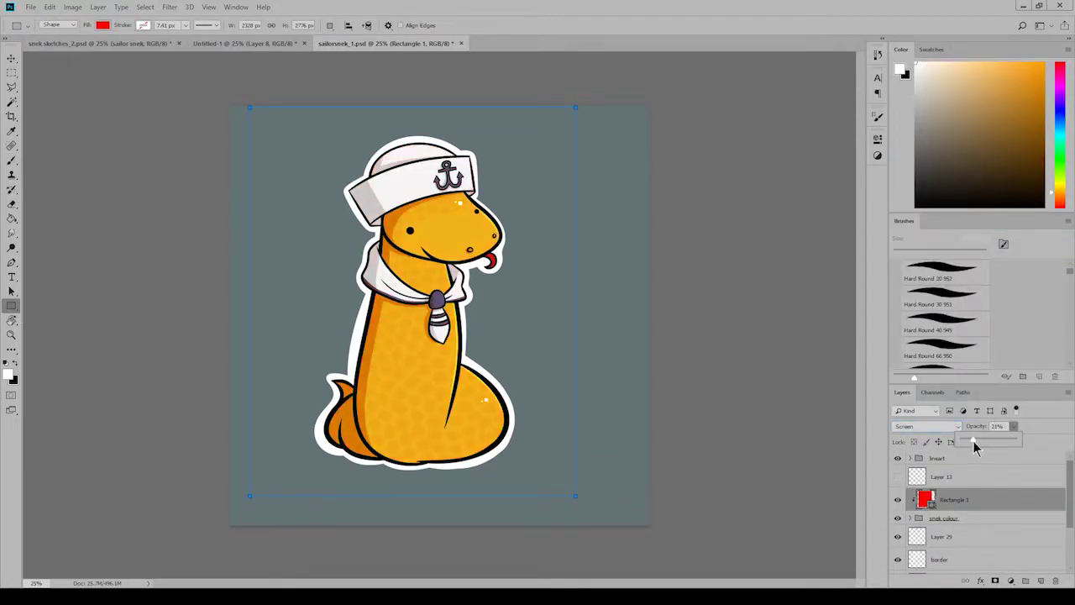
Step: Add a second low-opacity tint rectangle clipped to the lineart layer
click(937, 458)
drag(276, 119, 569, 494)
key(ctrl+alt+g)
key(shift+alt+s)
drag(1014, 425, 984, 445)
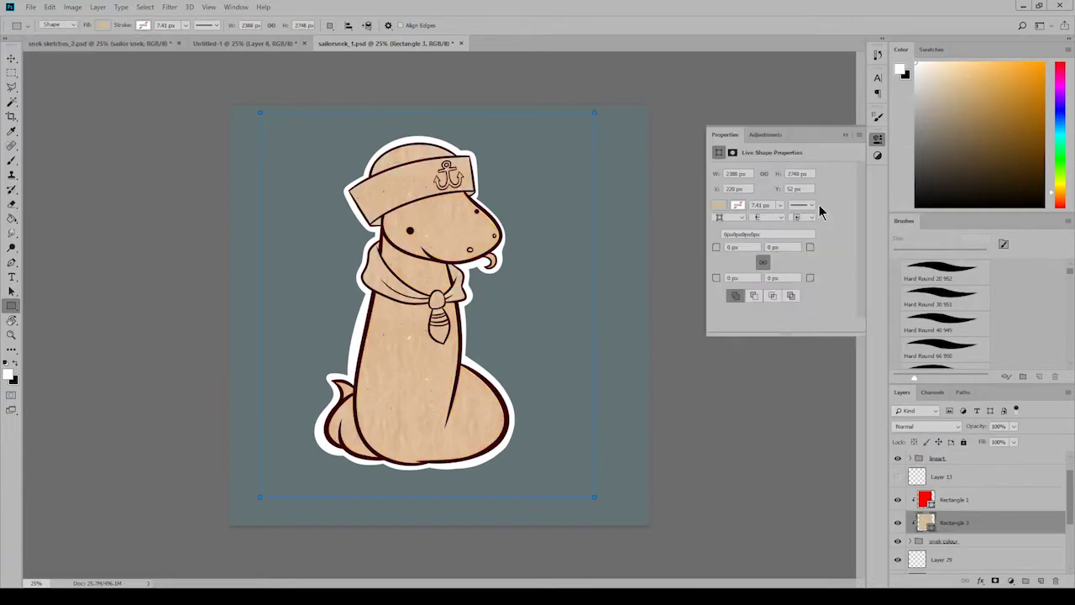
click(926, 426)
Step: Move the tan texture rectangle below the snake as a Multiply-blended background
click(923, 186)
click(102, 25)
click(115, 150)
mouse_move(953, 523)
mouse_down()
mouse_move(984, 508)
mouse_move(963, 477)
mouse_move(965, 508)
mouse_up()
click(897, 499)
click(897, 485)
key(v)
click(926, 426)
click(910, 288)
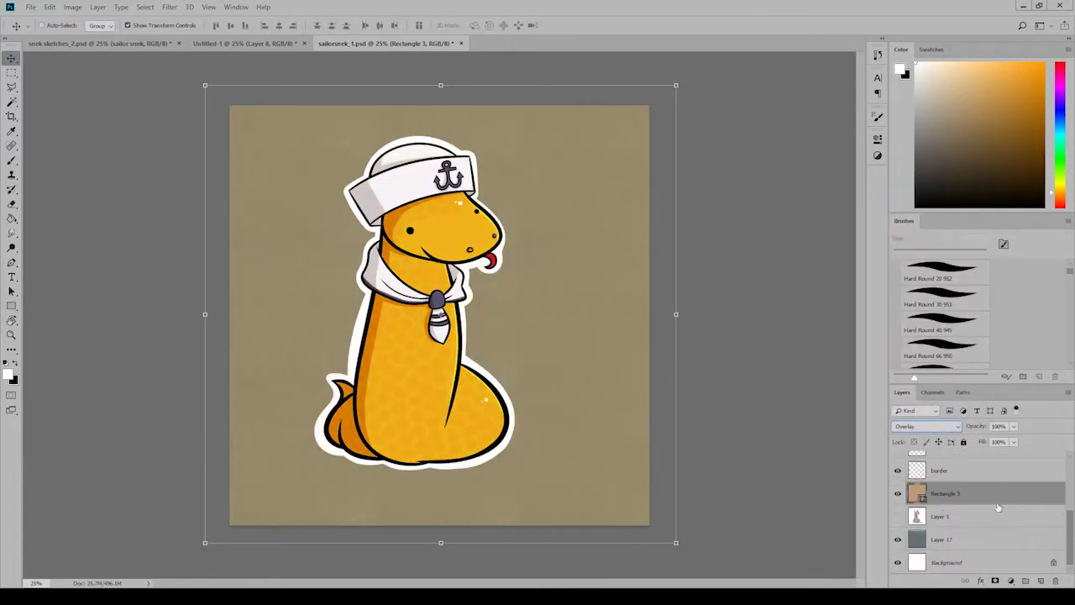
click(926, 426)
click(921, 187)
Step: Nudge the Layer 1 snake artwork slightly right and down
click(996, 516)
scroll(1001, 524, up, 2)
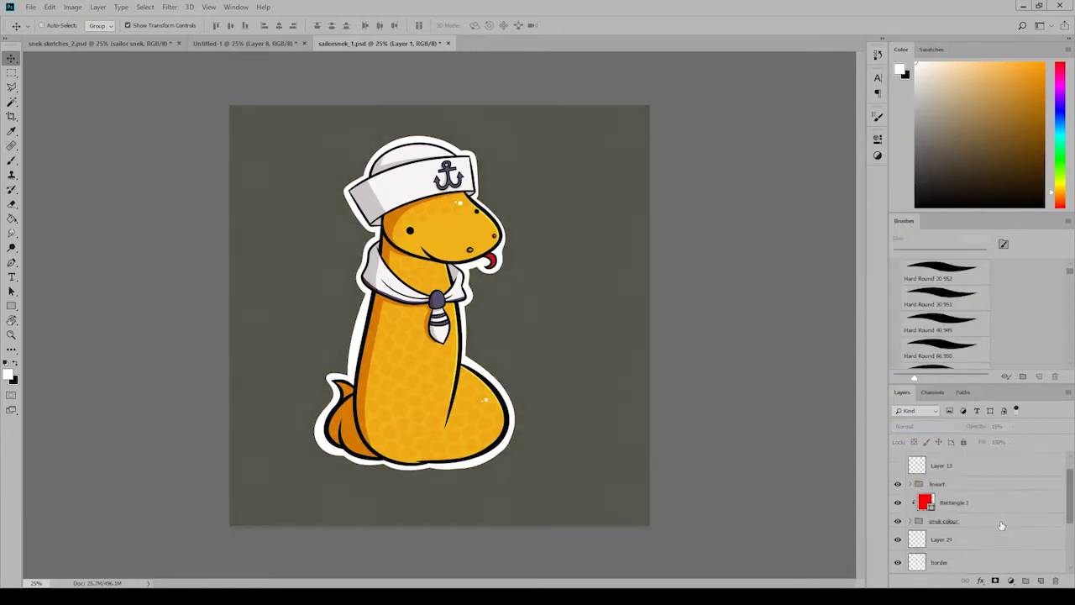
drag(529, 349, 546, 361)
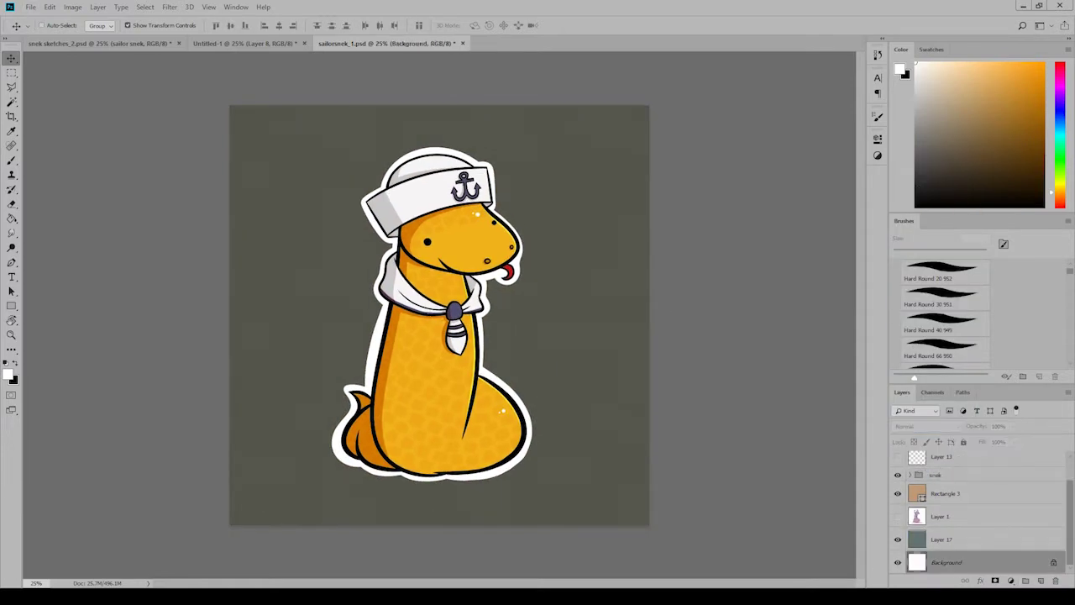